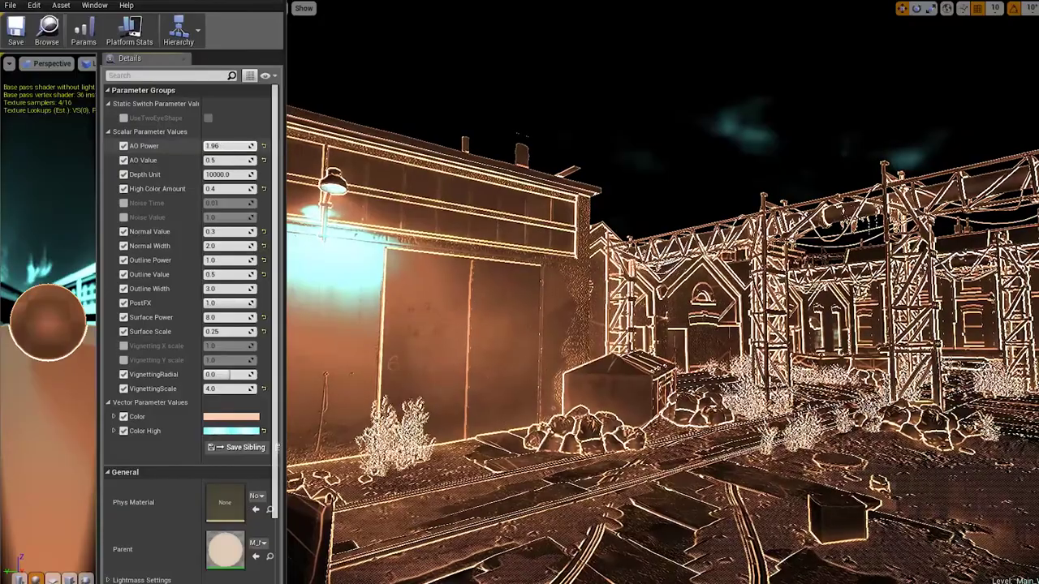
drag(231, 146, 241, 149)
click(263, 146)
drag(231, 160, 226, 160)
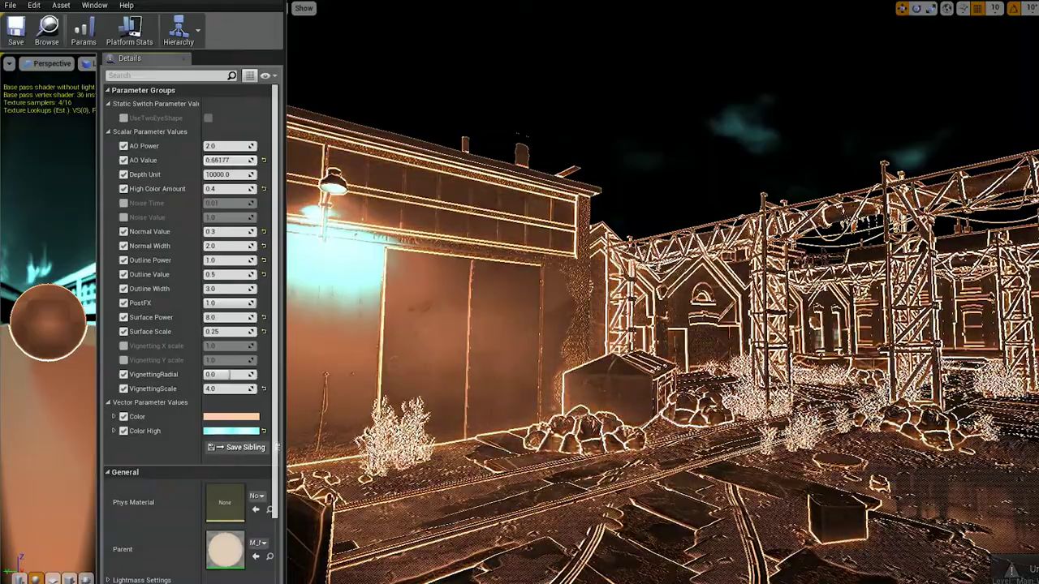
click(263, 160)
drag(231, 175, 223, 174)
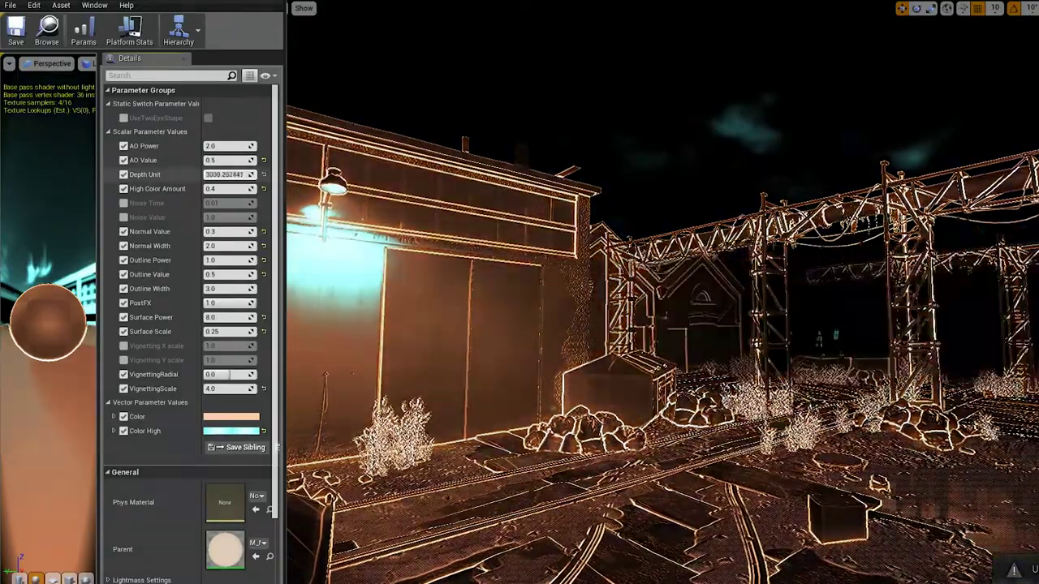
click(263, 175)
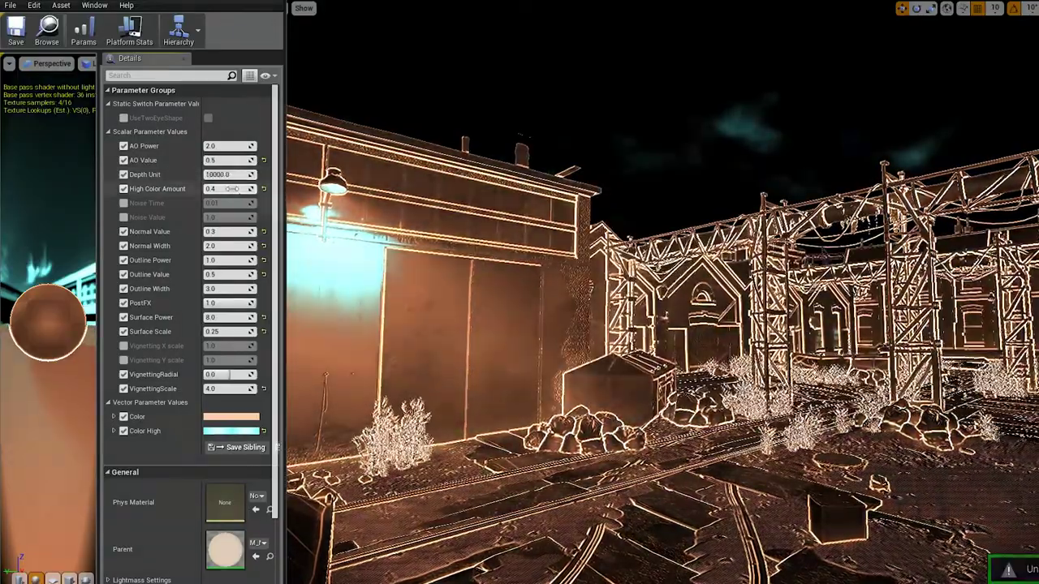
drag(232, 188, 243, 188)
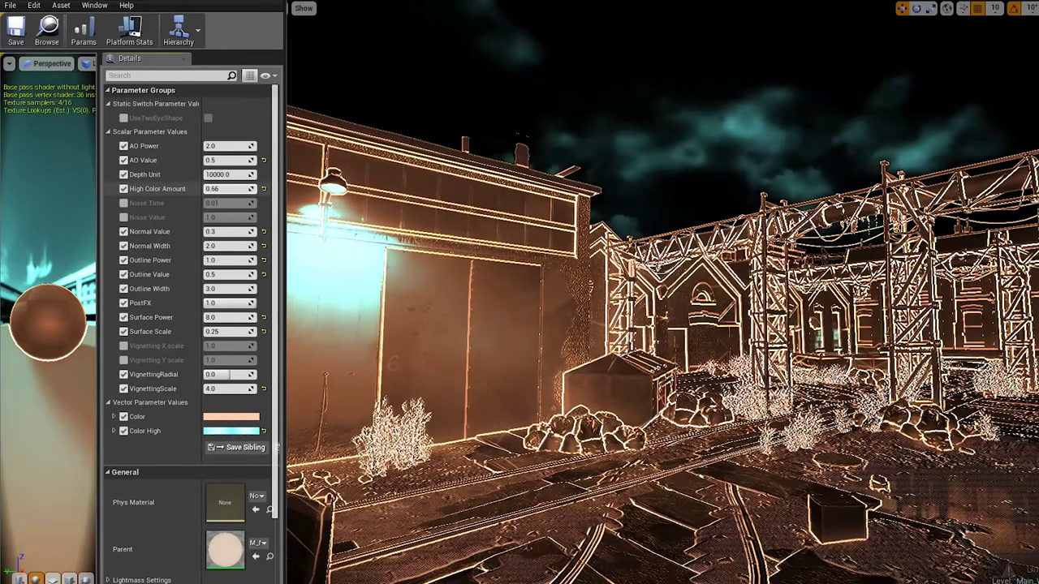
drag(231, 188, 221, 188)
key(ctrl+z)
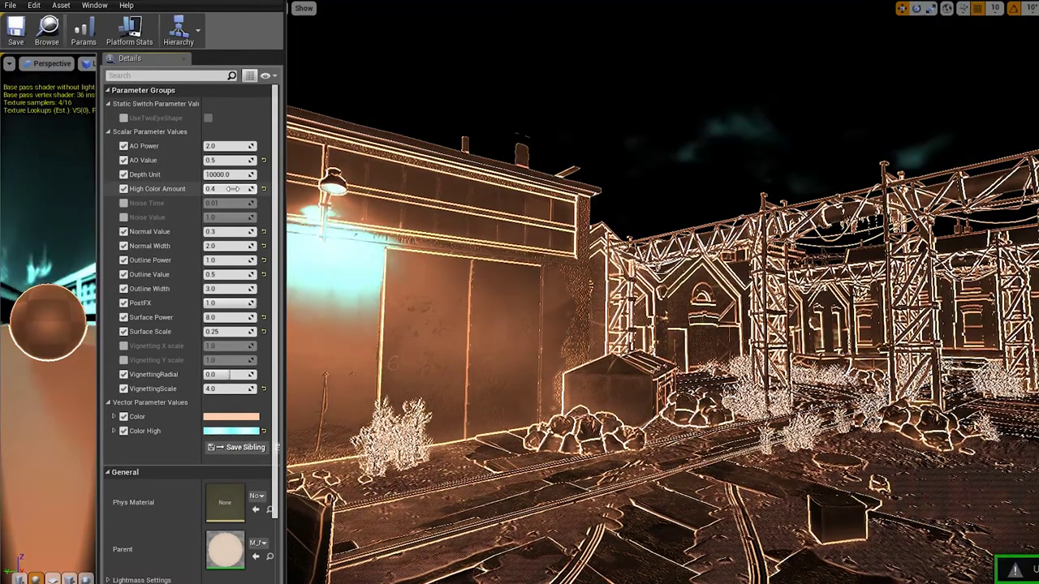
drag(230, 232, 222, 246)
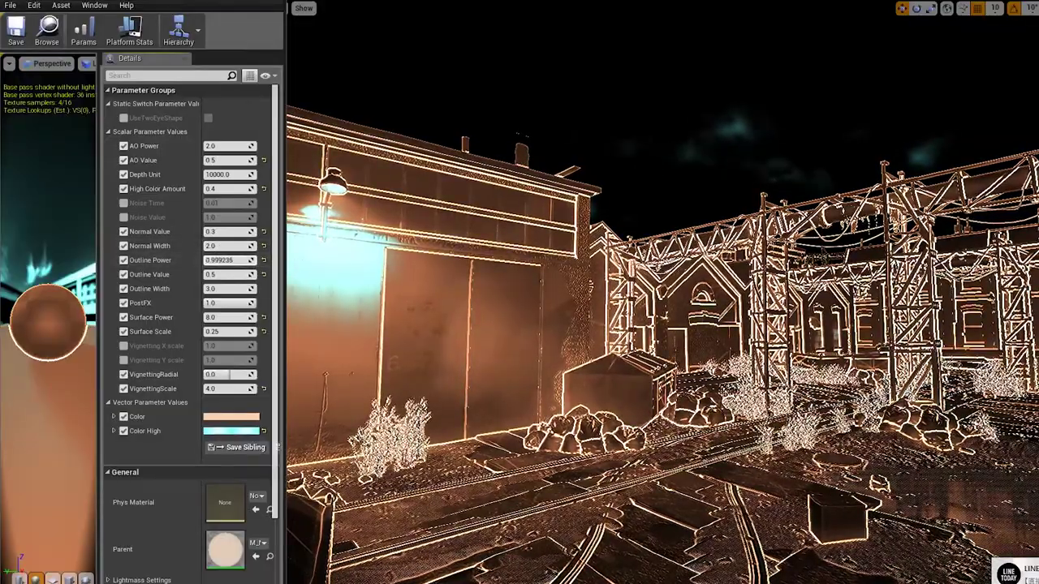
key(ctrl+z)
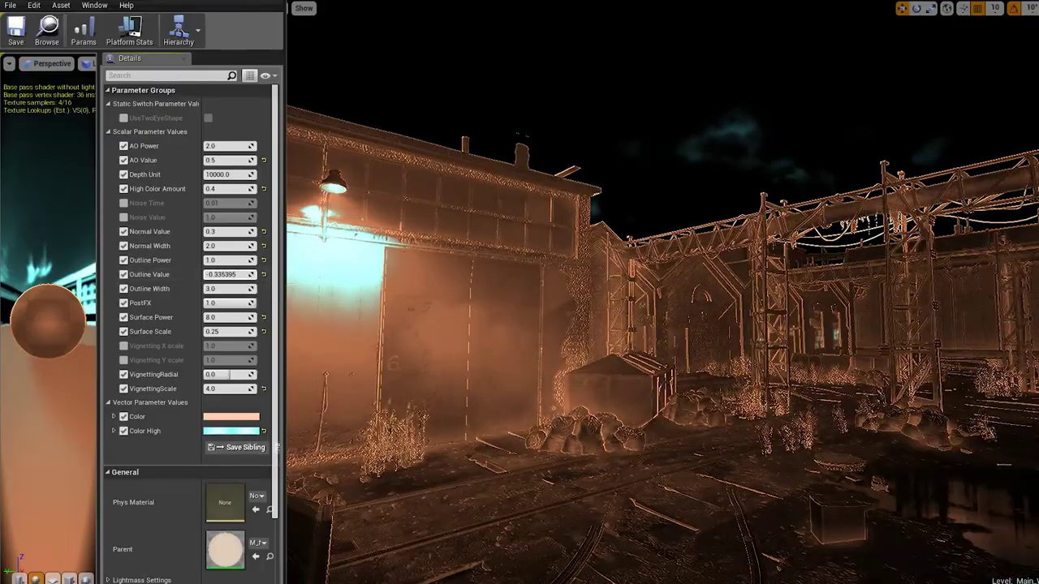
key(ctrl+z)
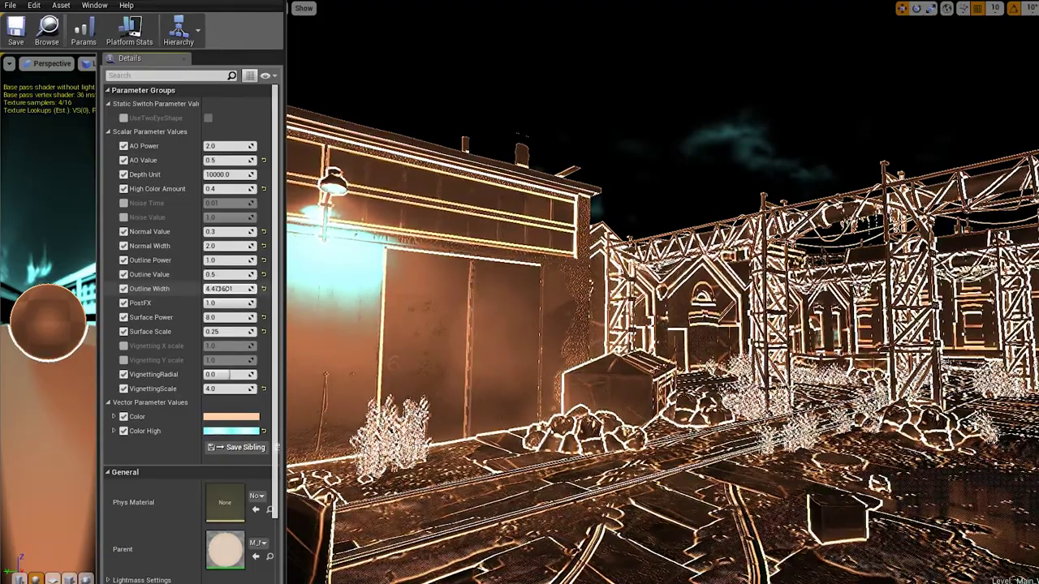
key(ctrl+z)
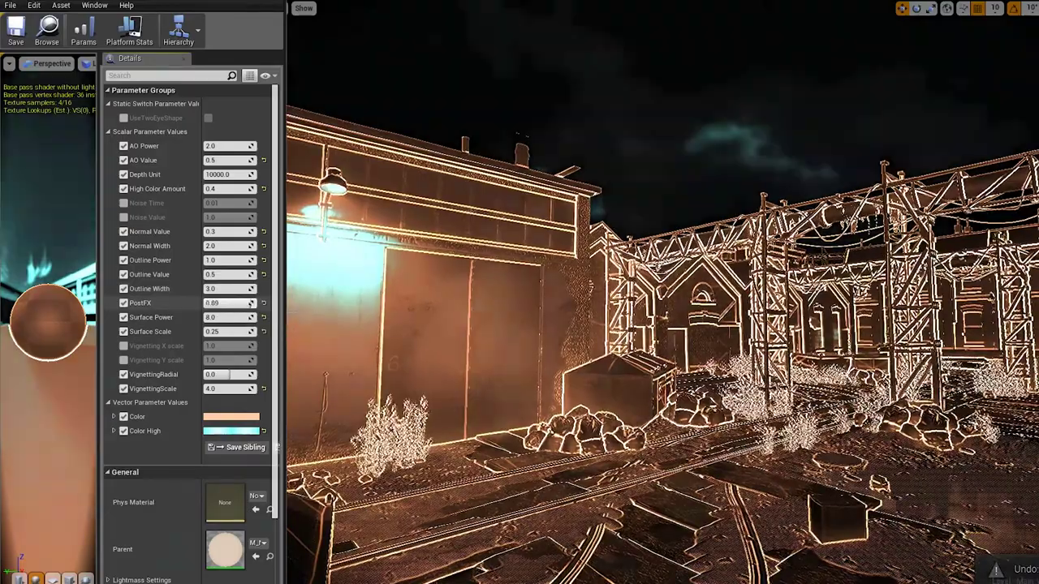
key(ctrl+z)
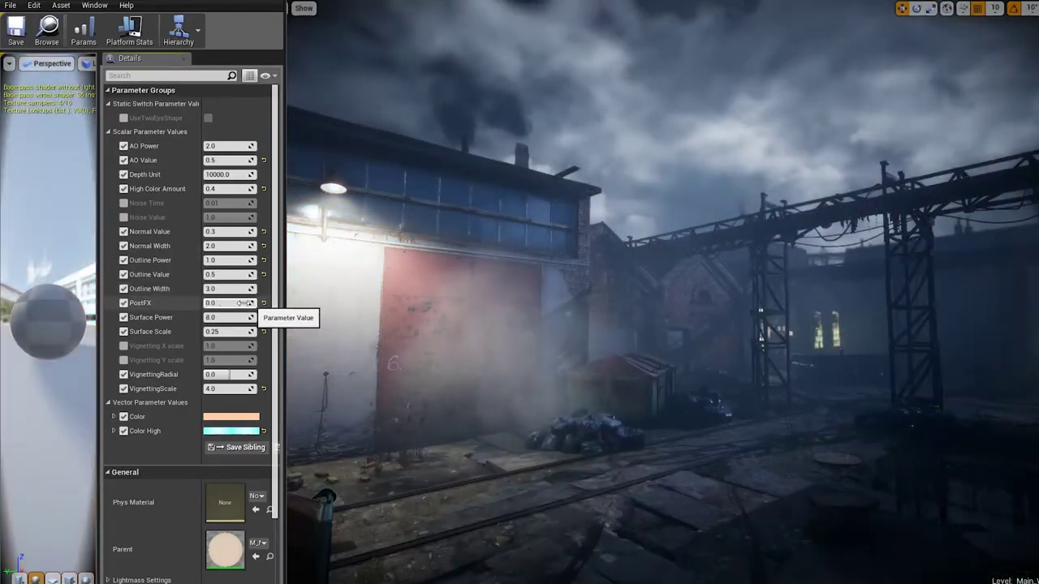
drag(230, 303, 243, 303)
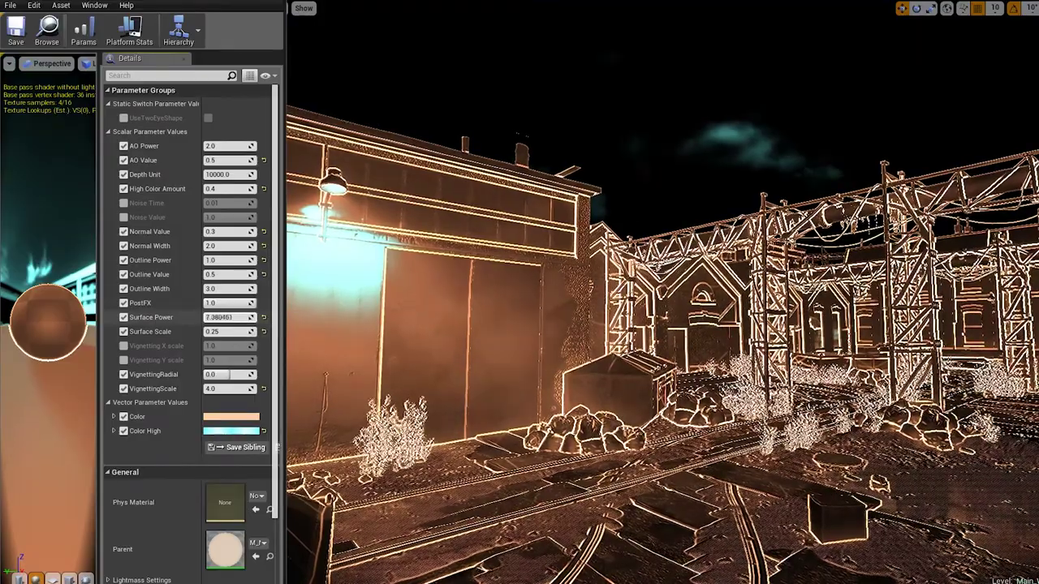
drag(230, 317, 244, 317)
text(8)
key(Return)
mouse_move(232, 332)
mouse_down()
mouse_move(217, 332)
mouse_move(244, 332)
mouse_up()
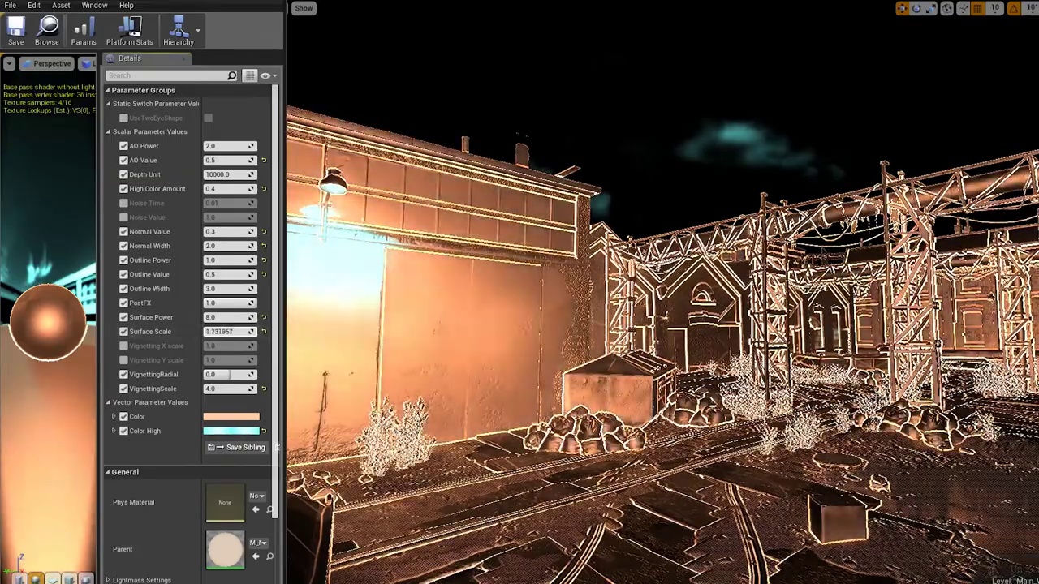
click(262, 332)
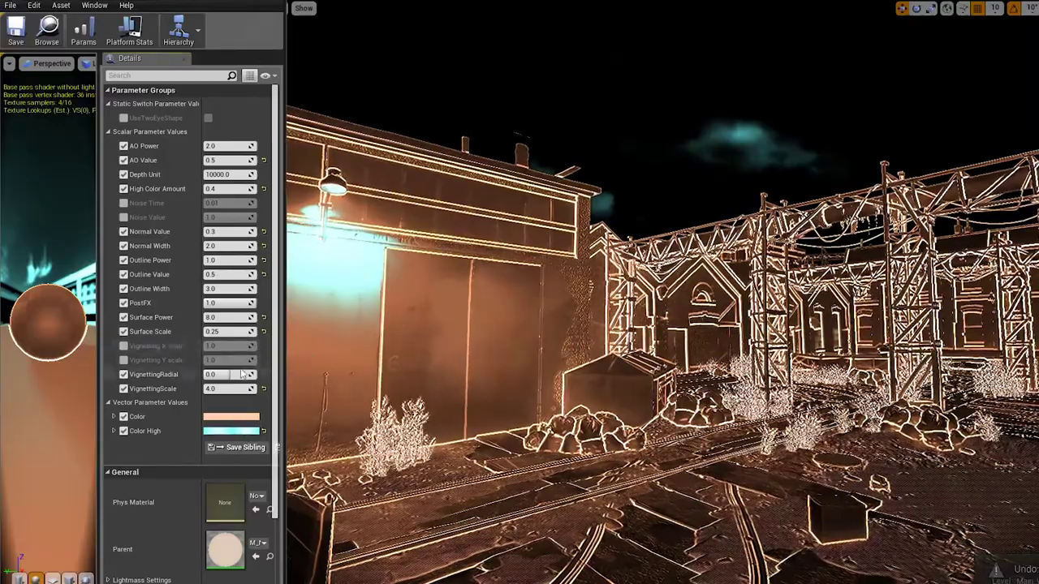
mouse_move(232, 374)
mouse_down()
mouse_move(267, 389)
mouse_move(211, 389)
mouse_up()
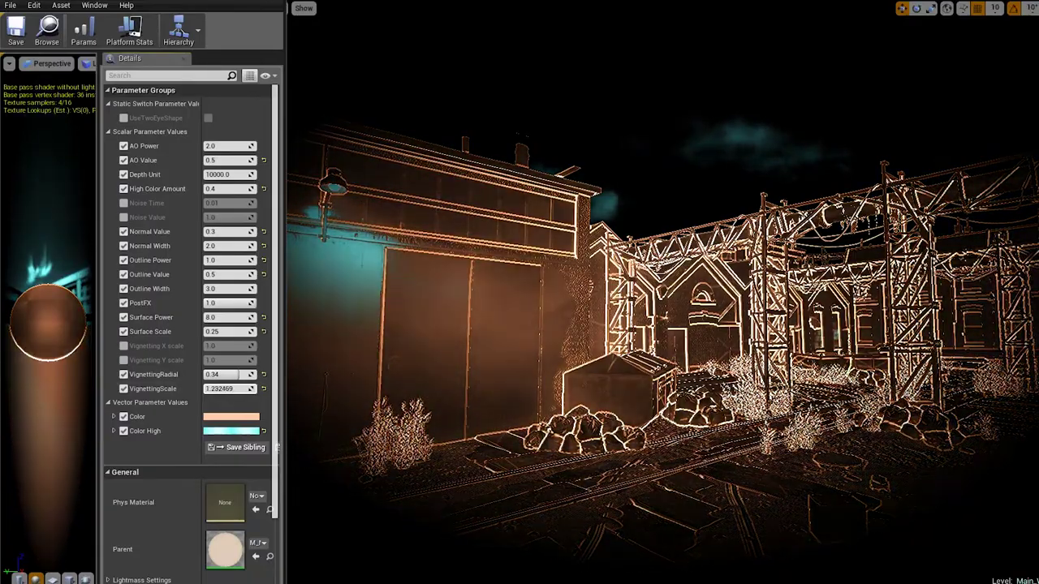
key(ctrl+z)
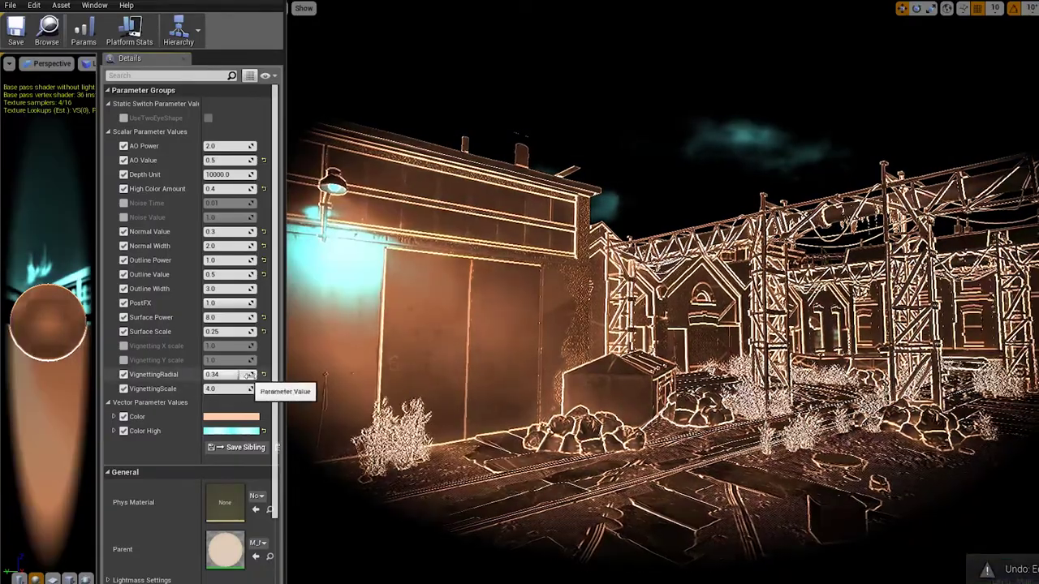
click(263, 375)
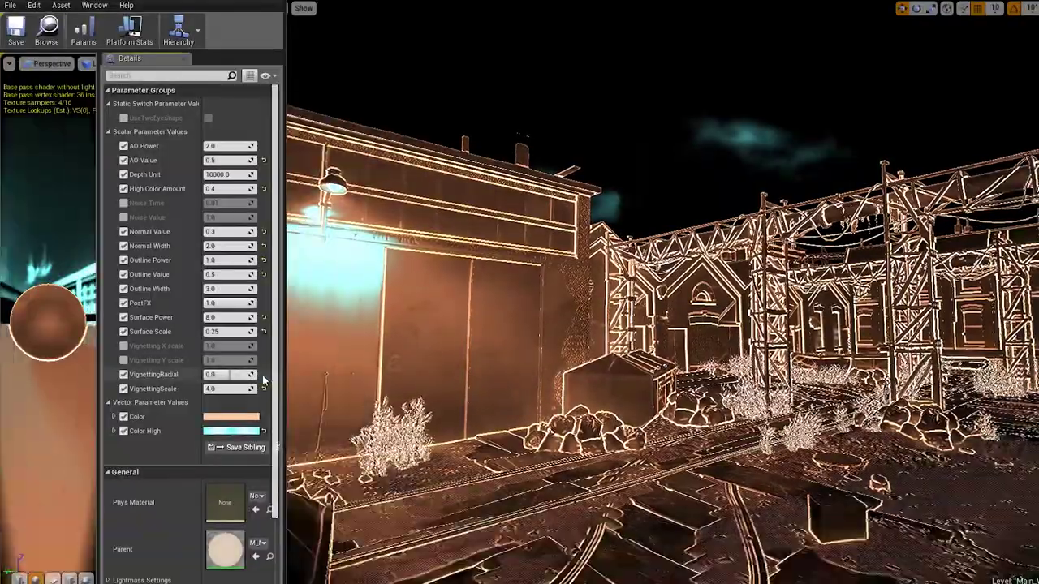
Turn on the two-eye vignette shape, set VignettingRadial to 0.34 and spread TwoEyeDistance.
click(123, 118)
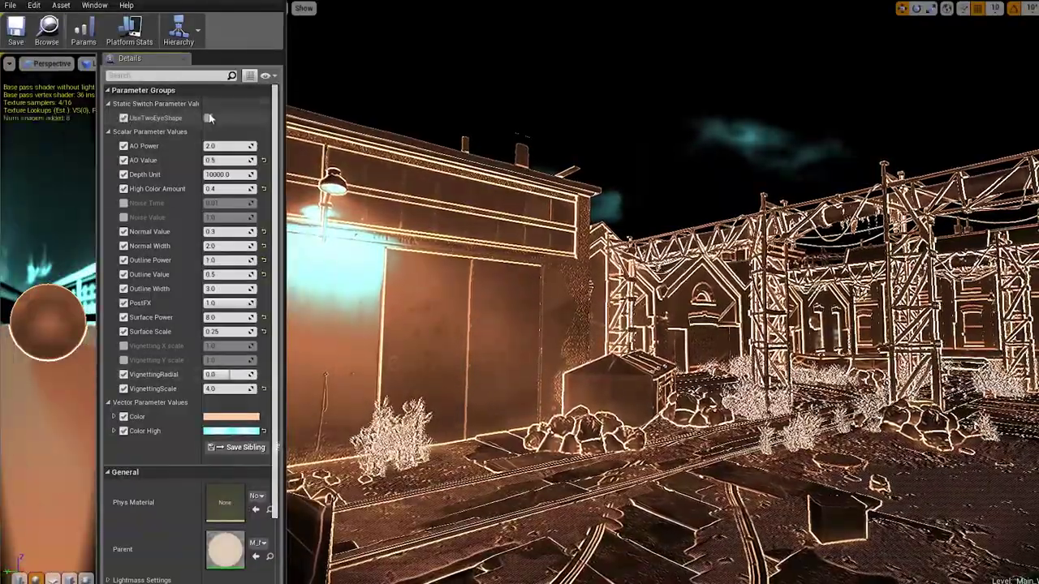
click(208, 118)
drag(230, 389, 240, 404)
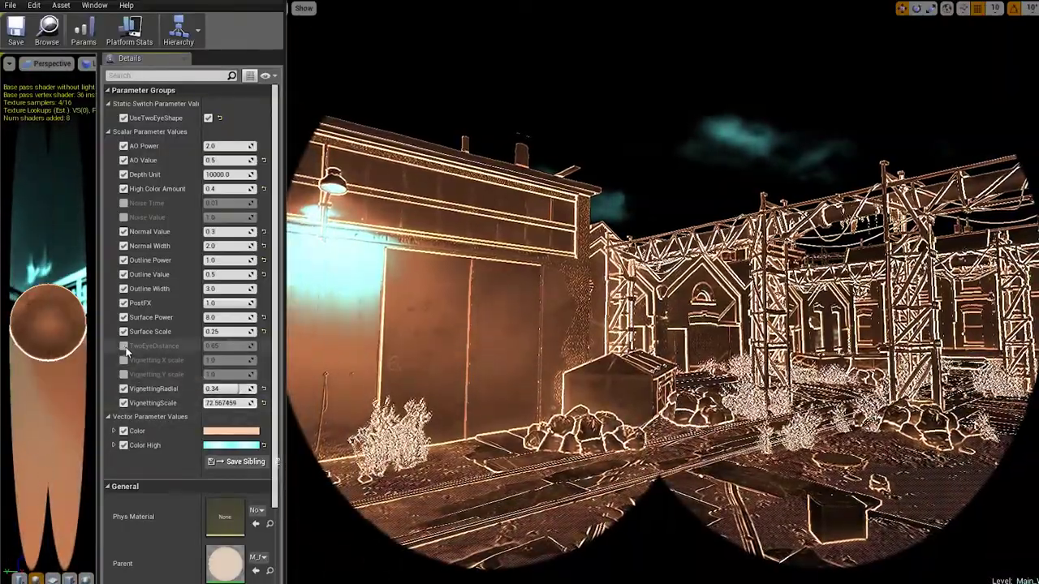
drag(208, 351, 216, 351)
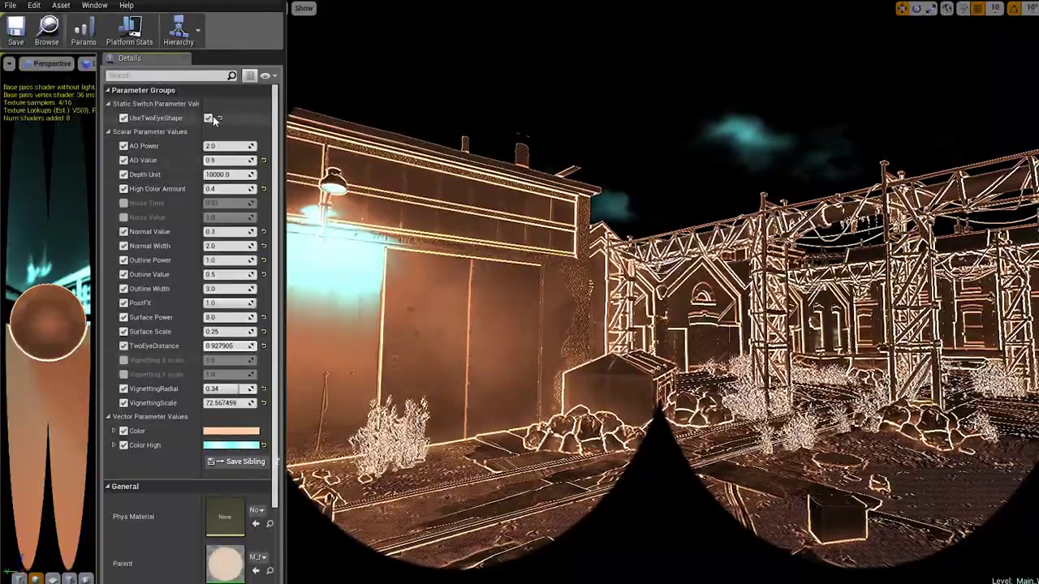
Switch the two-eye shape off, stretch the vignette, then reset Vignetting X and Y scale.
click(209, 117)
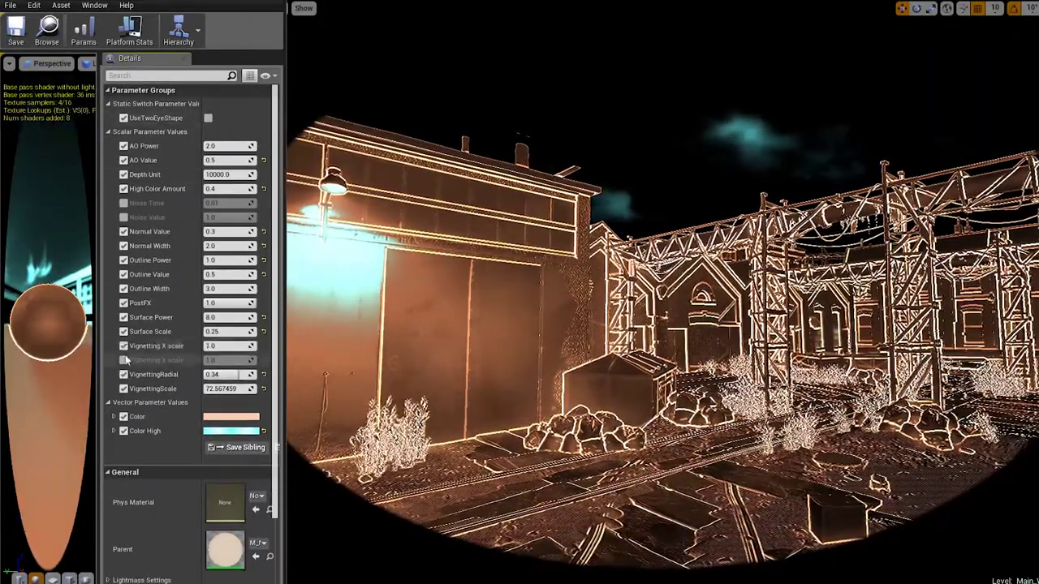
mouse_move(213, 346)
mouse_down()
mouse_move(235, 359)
mouse_move(203, 360)
mouse_up()
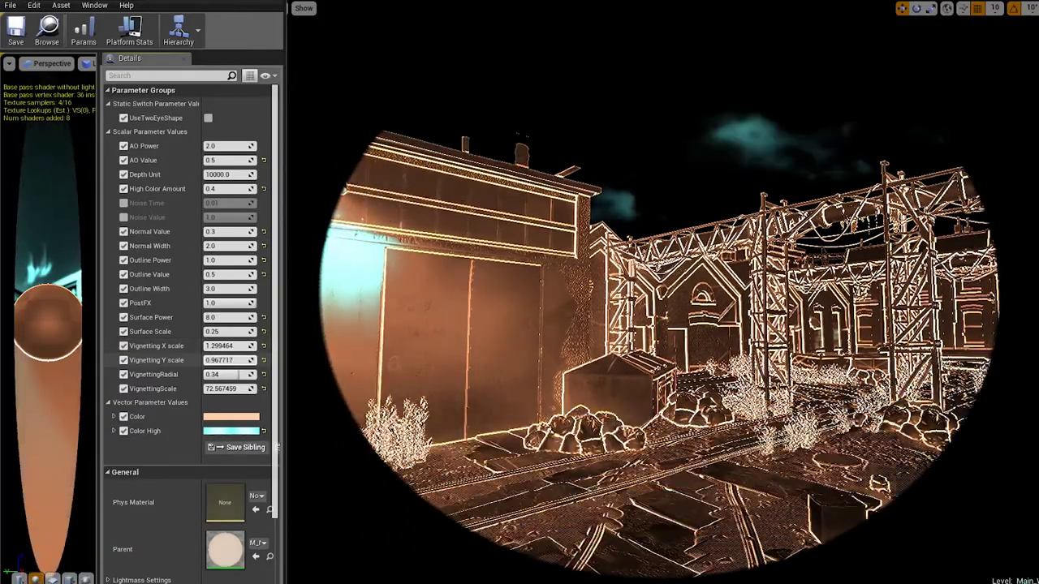
click(264, 347)
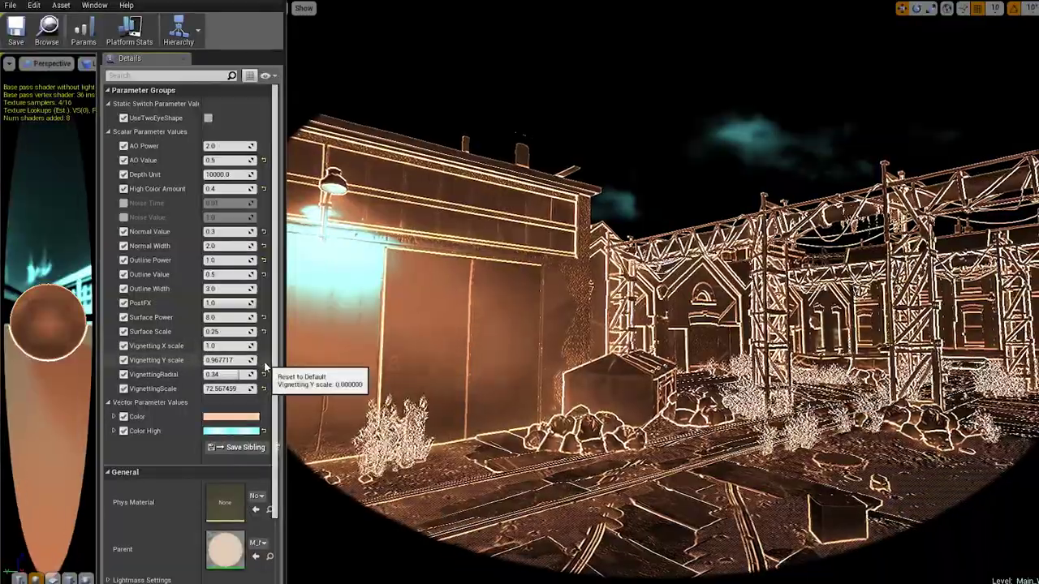
click(264, 360)
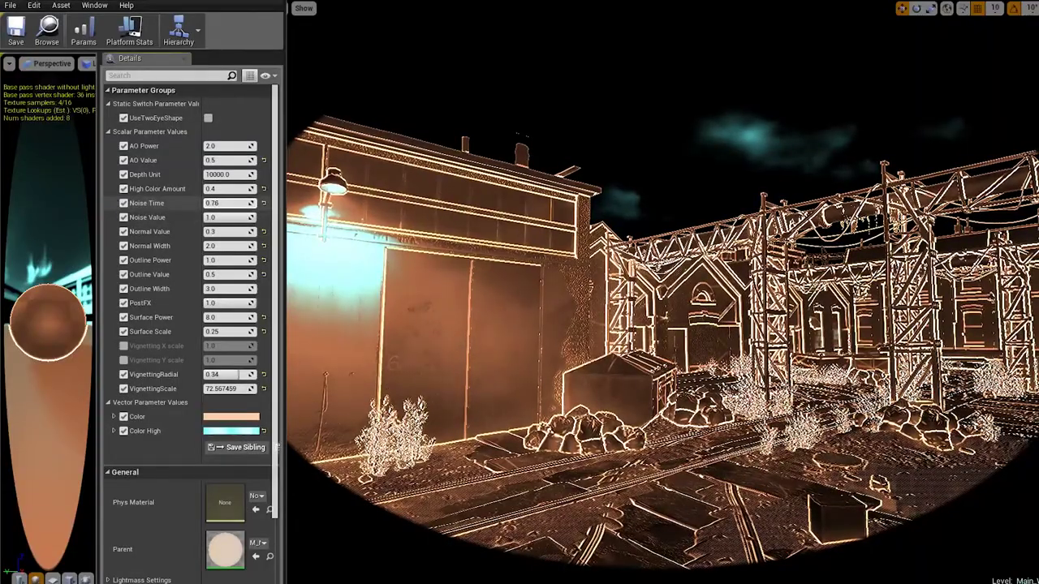
Experiment with Noise Value and Noise Time, then reset both to their defaults.
drag(223, 219, 231, 217)
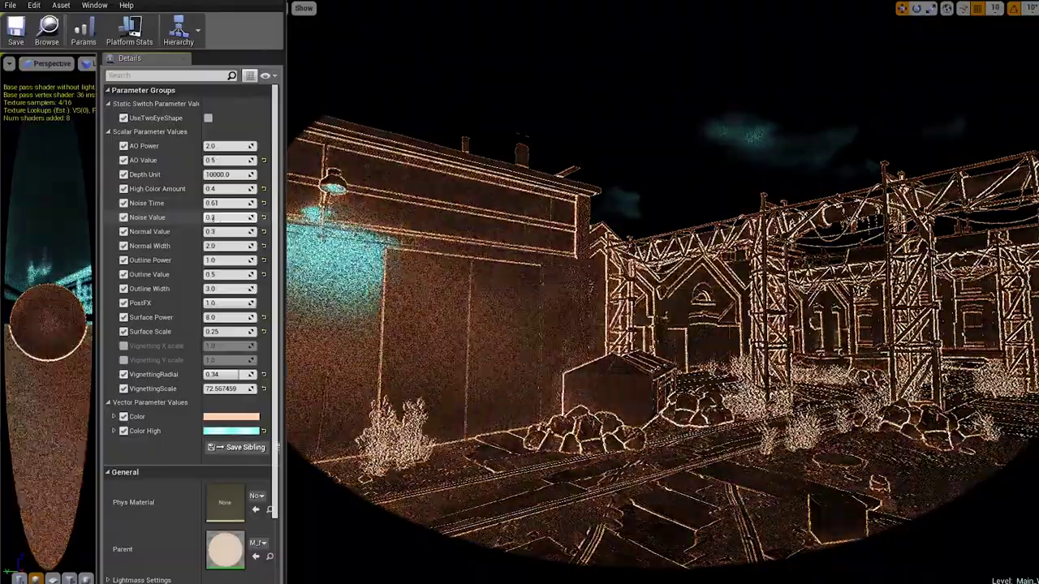
drag(231, 217, 235, 217)
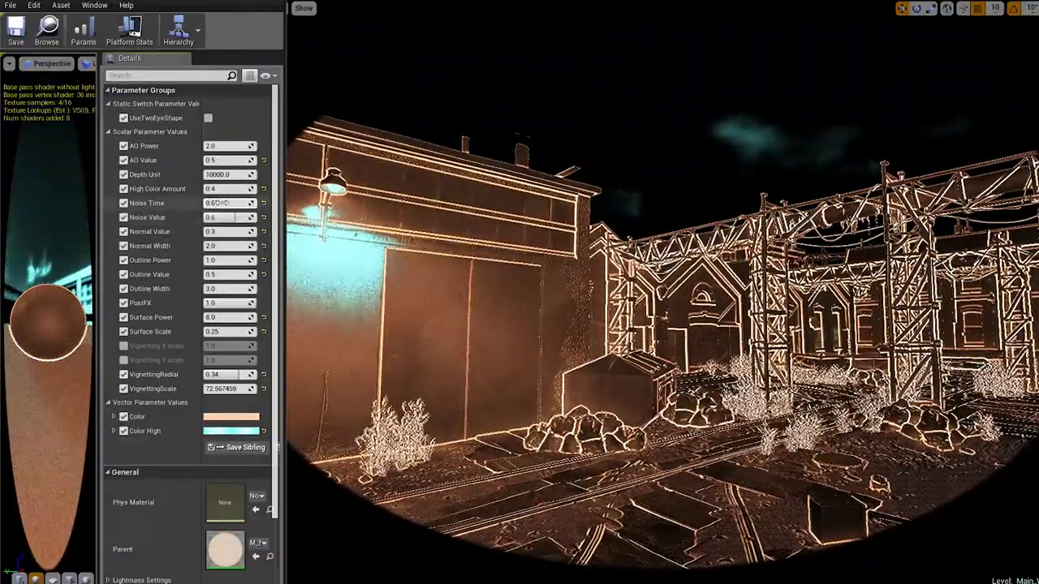
drag(220, 203, 219, 203)
click(263, 203)
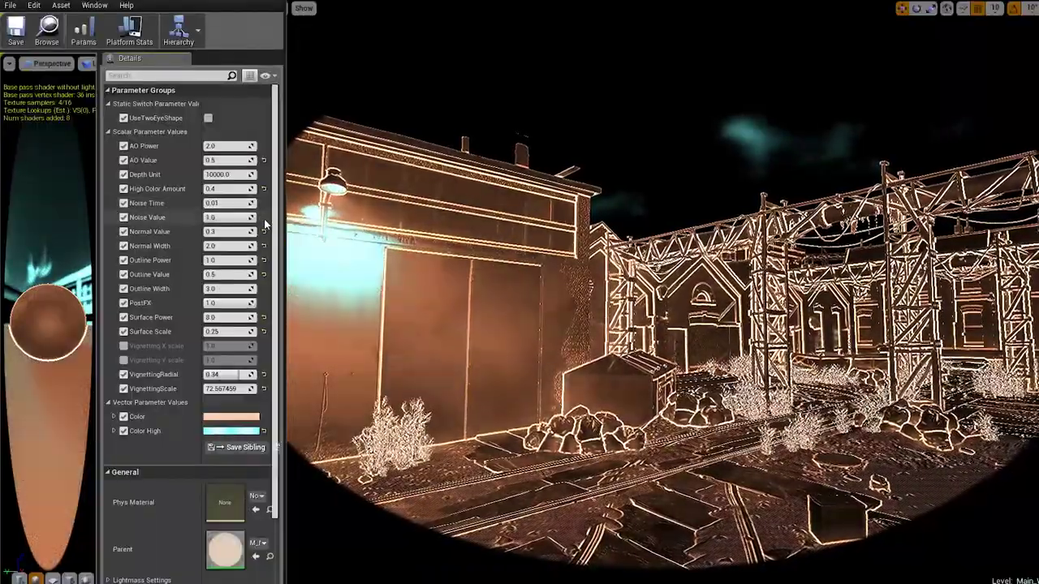
click(264, 217)
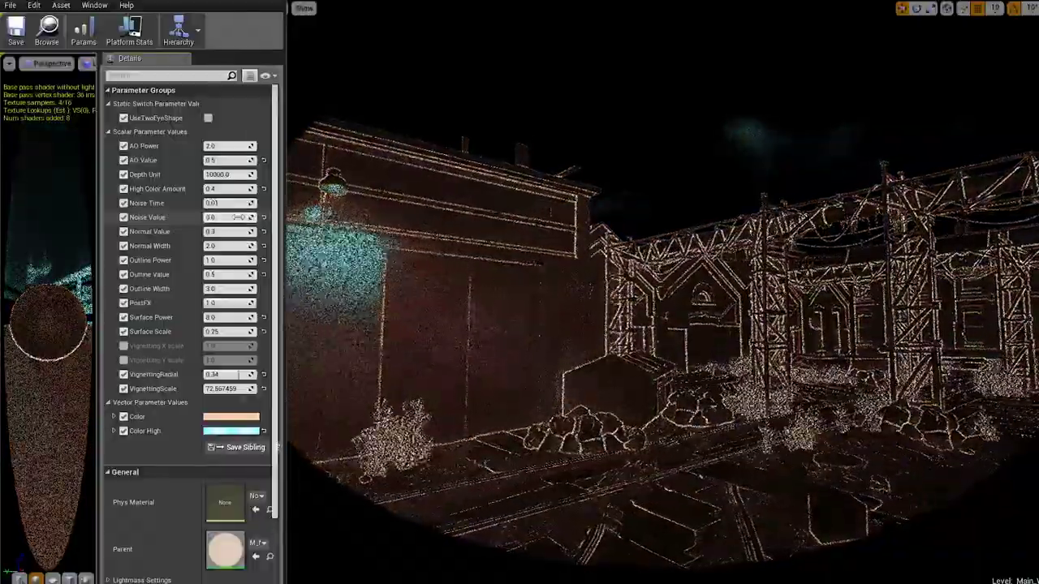
Set Noise Value to 1 for a much brighter scene.
click(238, 216)
text(1)
key(Return)
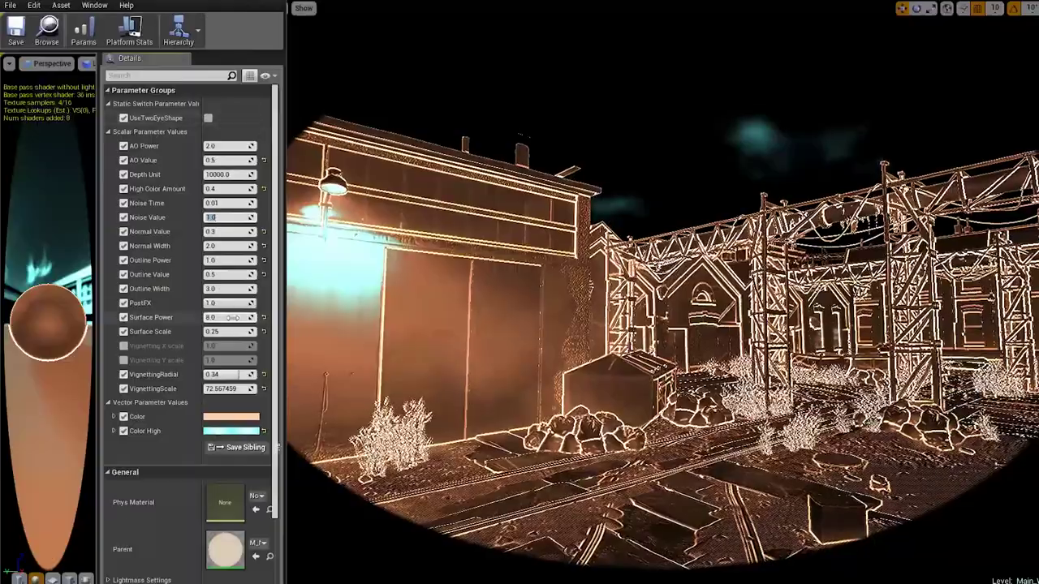
scroll(193, 415, down, 2)
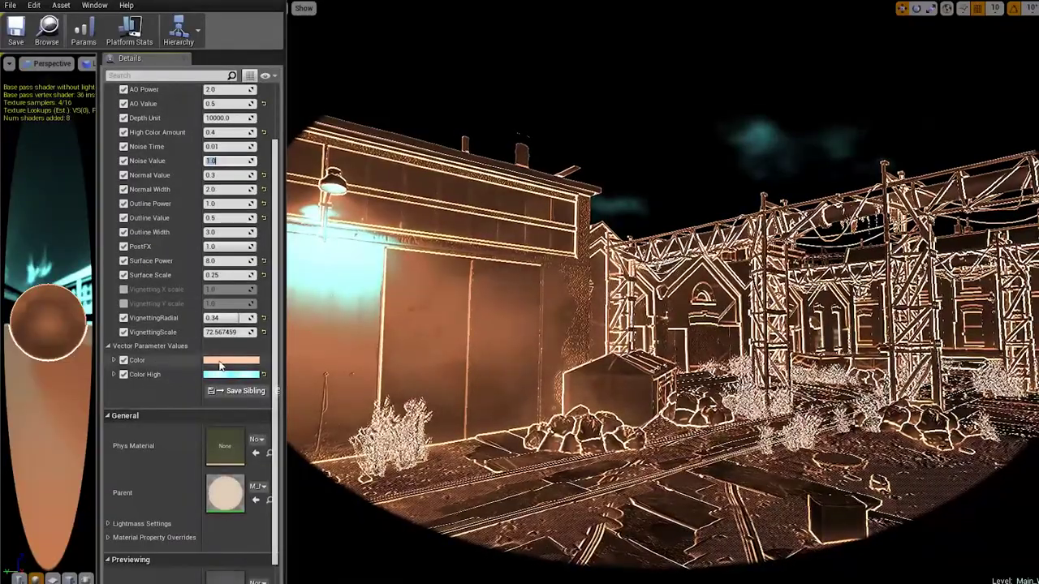
Change the Color parameter from orange to cyan.
click(219, 362)
drag(327, 390, 236, 363)
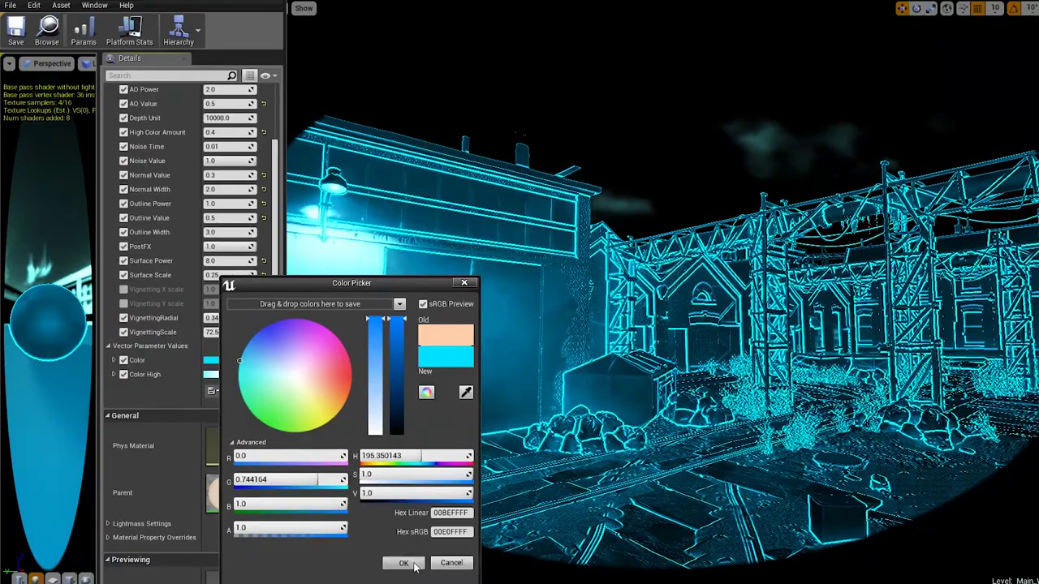
click(403, 562)
Change the Color High parameter to pink.
click(212, 375)
drag(285, 383, 308, 353)
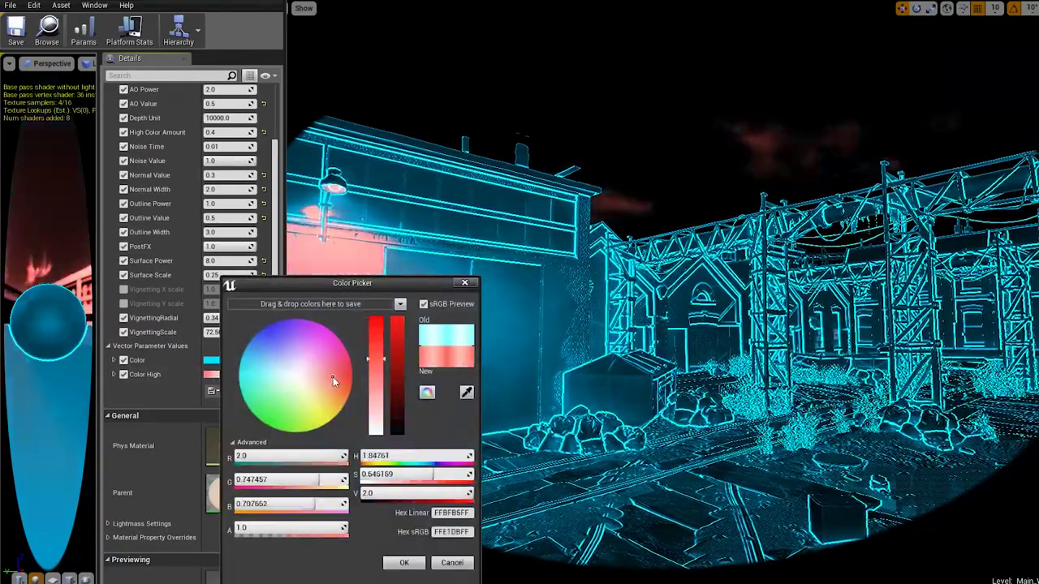
click(403, 562)
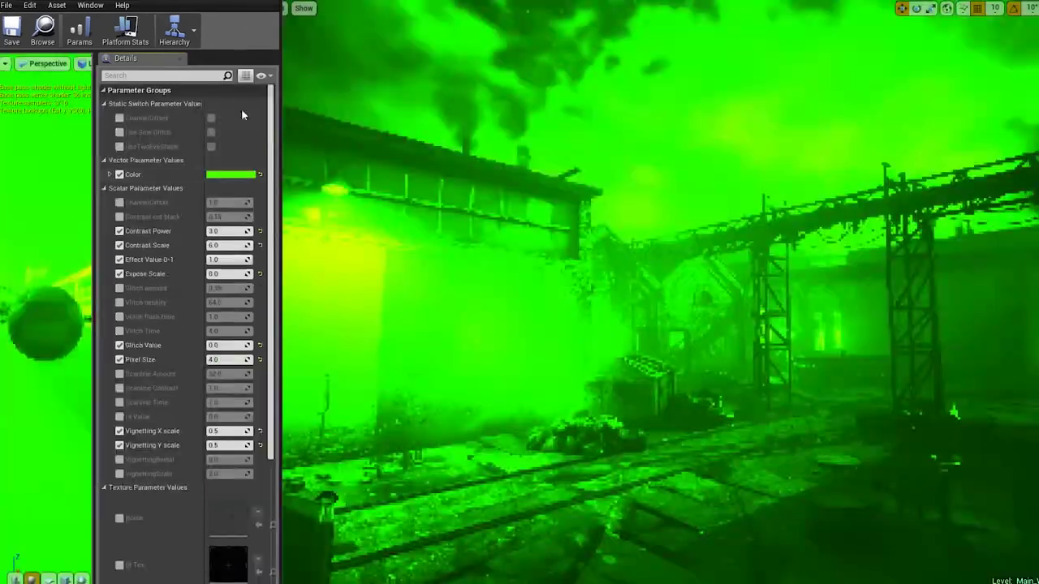
Lower Effect Value and try Pixel Size 10, then set Pixel Size back to 4.
mouse_move(227, 259)
mouse_down()
mouse_move(195, 259)
mouse_move(227, 259)
mouse_up()
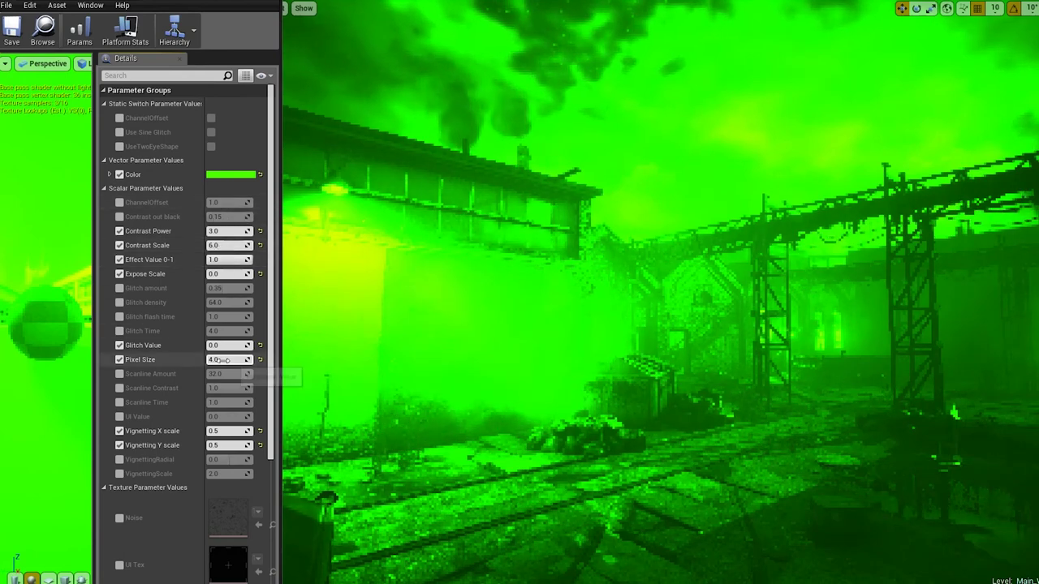
drag(221, 359, 203, 360)
text(10)
key(Return)
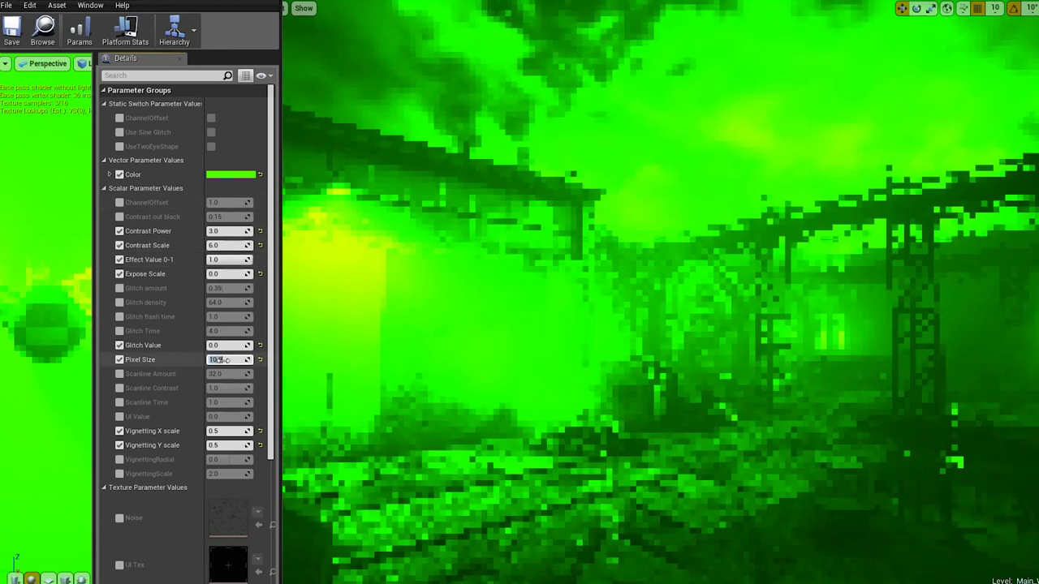
text(4)
key(Return)
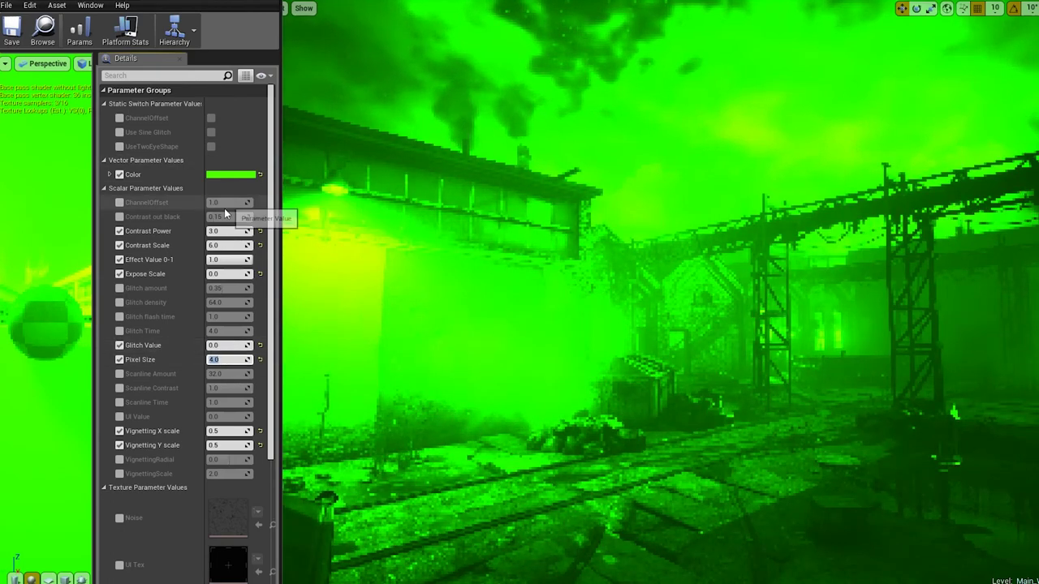
Try and undo contrast and exposure changes, then enable ChannelOffset and Contrast out black overrides.
mouse_move(226, 230)
mouse_down()
mouse_move(251, 230)
mouse_move(195, 245)
mouse_move(256, 245)
mouse_up()
key(ctrl+z)
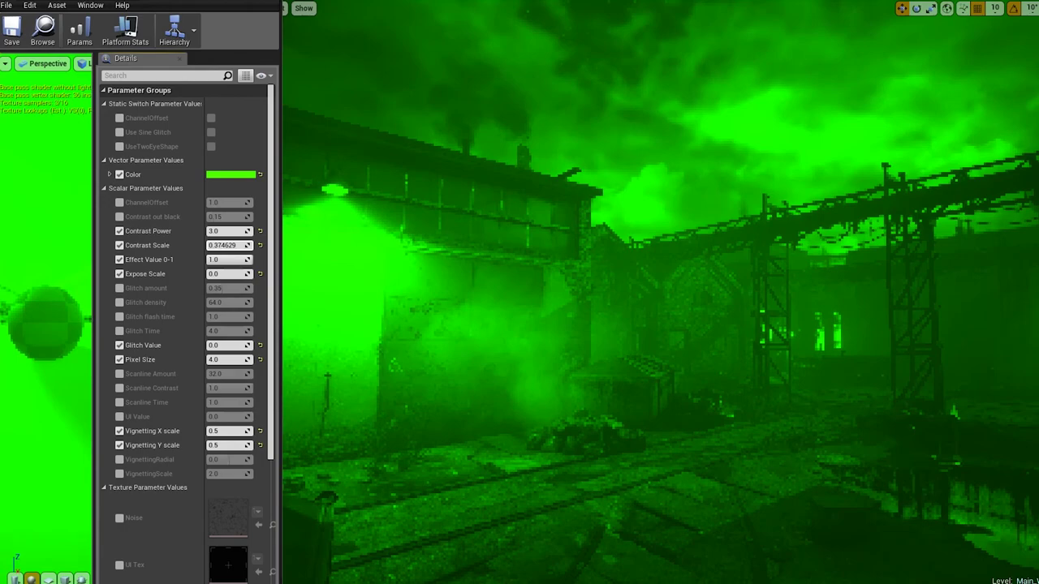
key(ctrl+z)
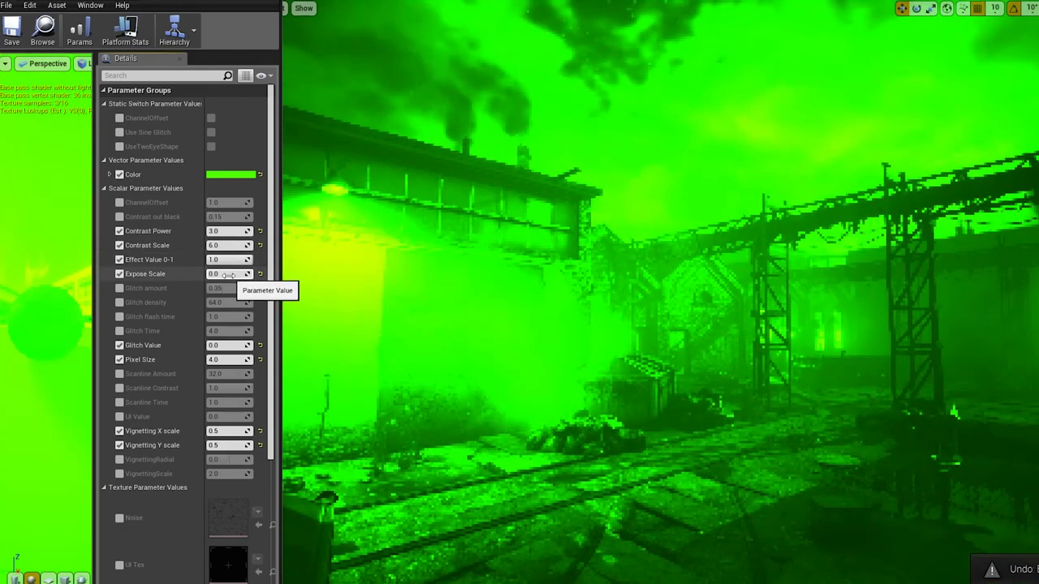
mouse_move(235, 273)
mouse_down()
mouse_move(245, 273)
mouse_move(234, 273)
mouse_up()
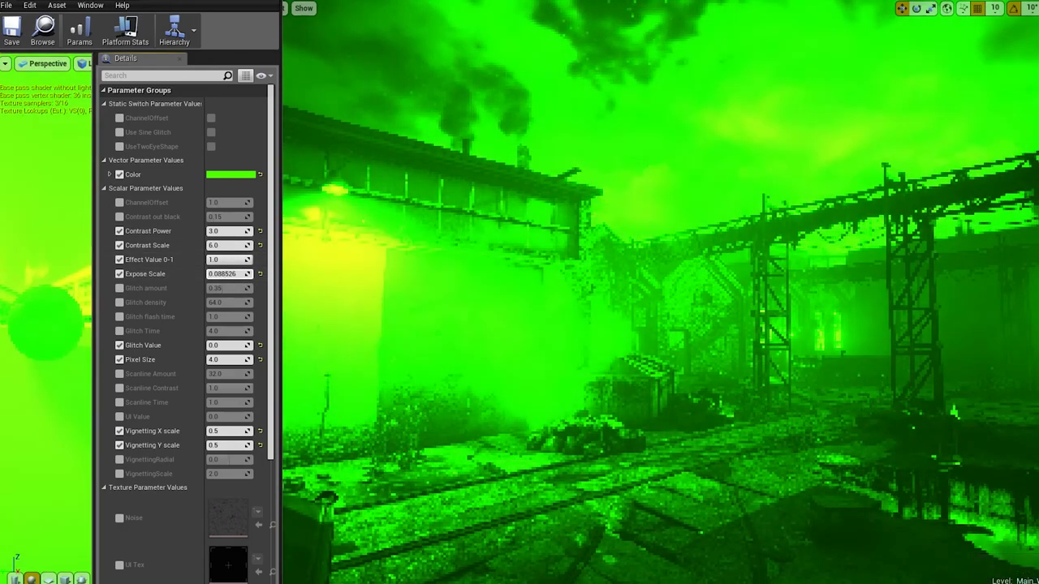
key(ctrl+z)
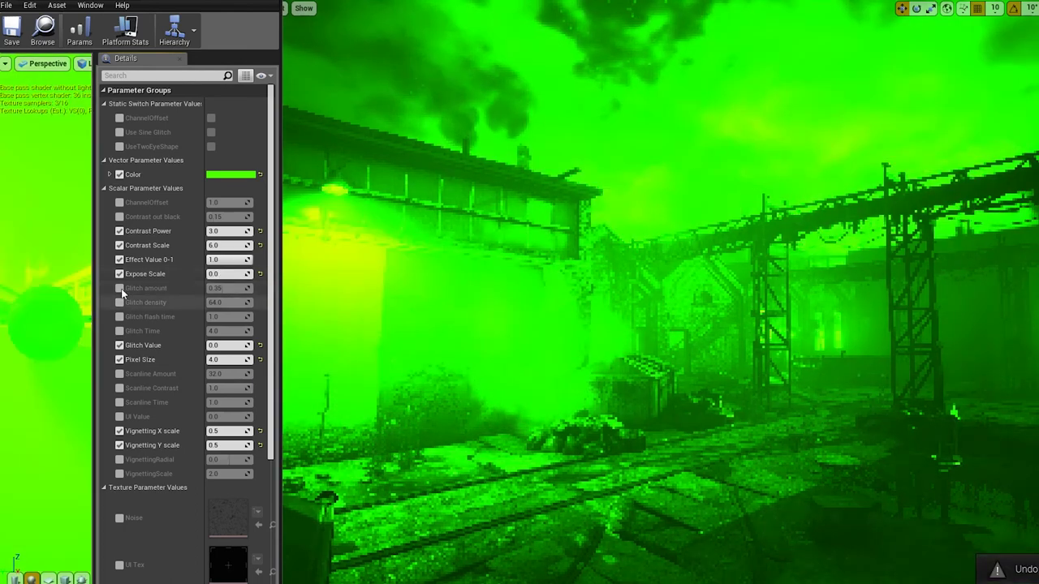
click(119, 202)
click(119, 216)
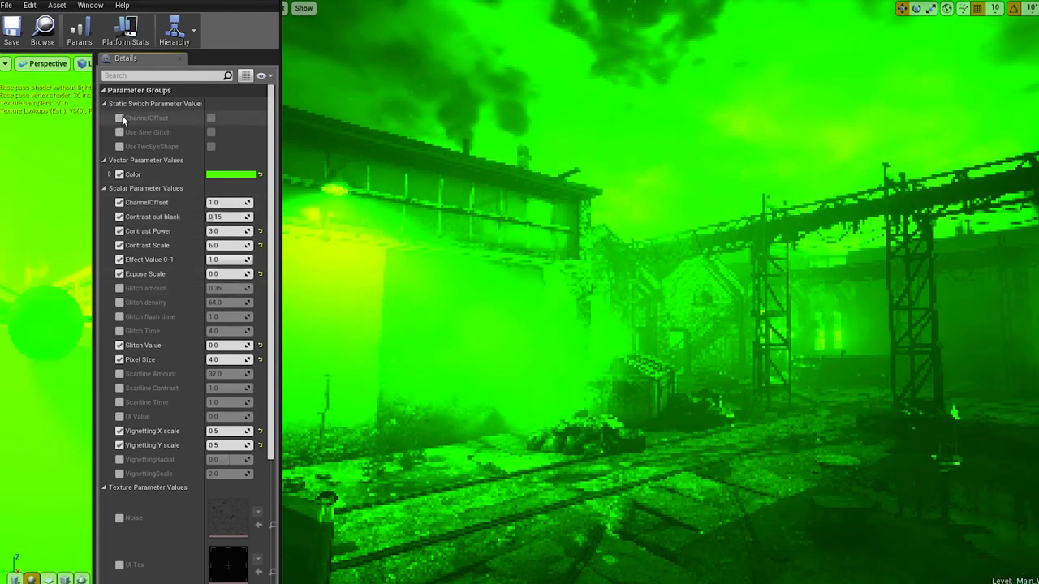
Turn on the ChannelOffset switch, set ChannelOffset to 1.0, try Scale 0.1, then reset it.
click(212, 118)
drag(215, 202, 194, 202)
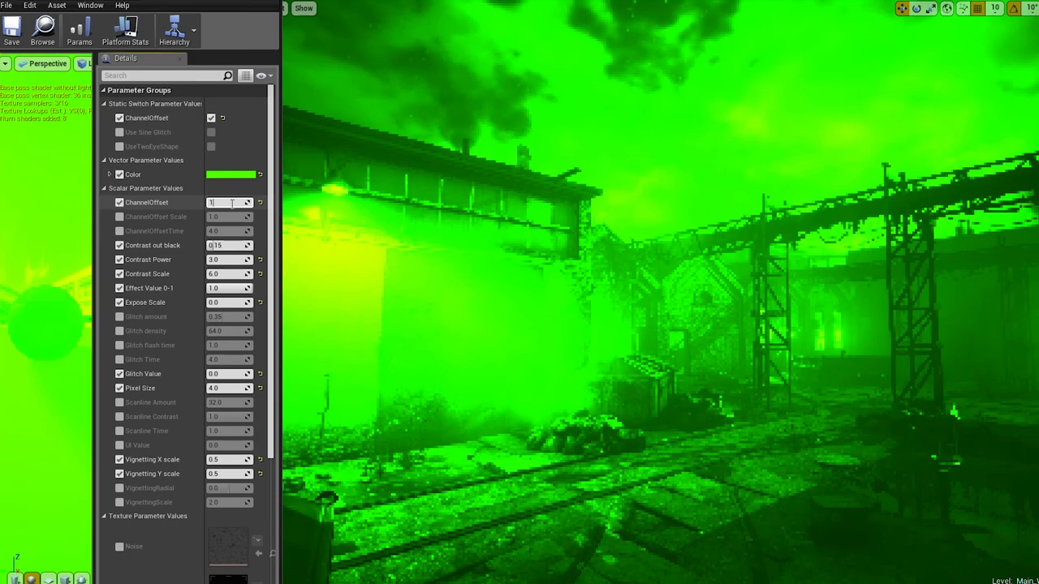
key(Return)
click(119, 217)
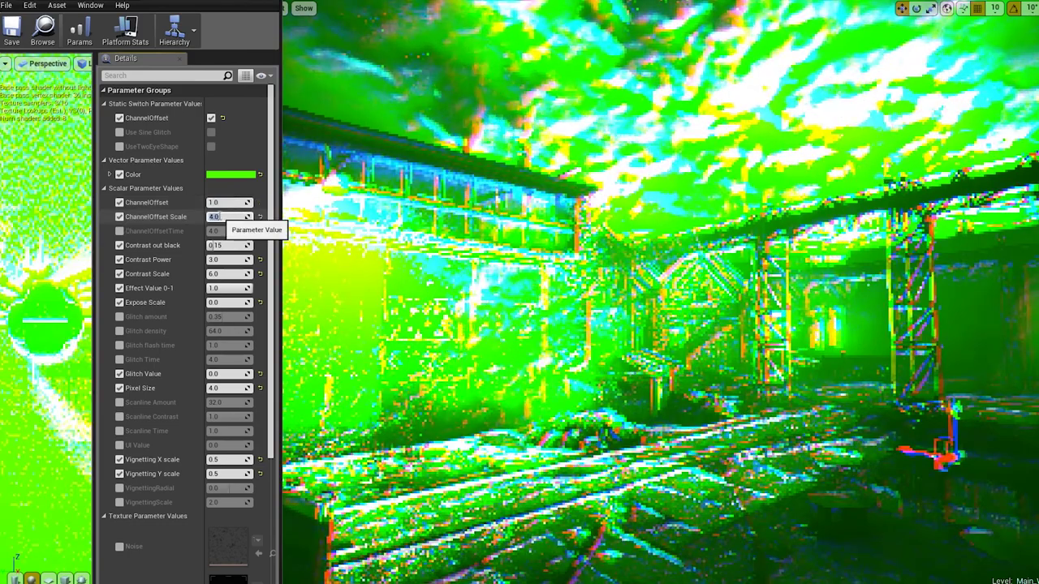
click(217, 216)
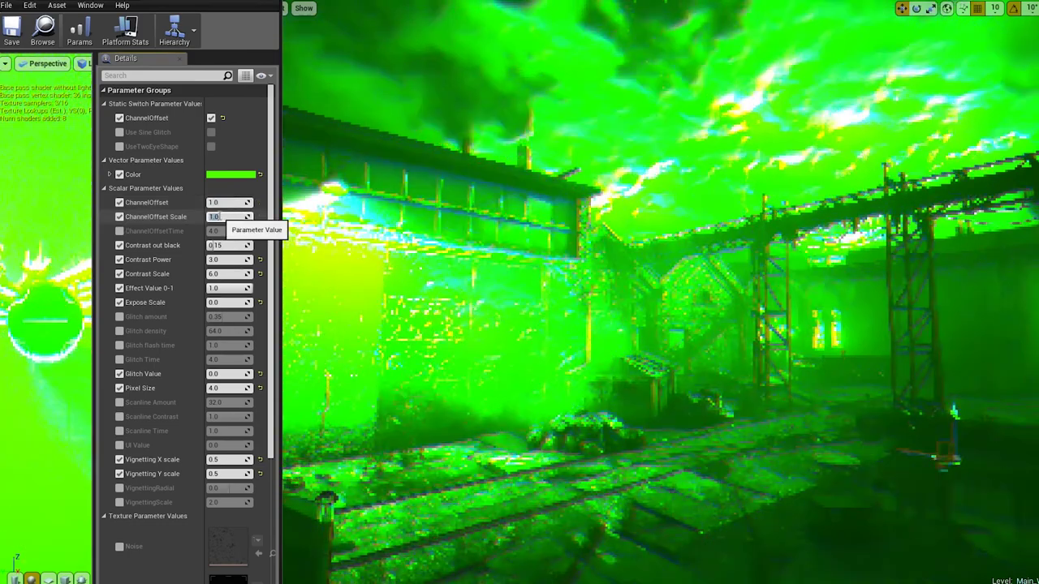
text(0.1)
key(Return)
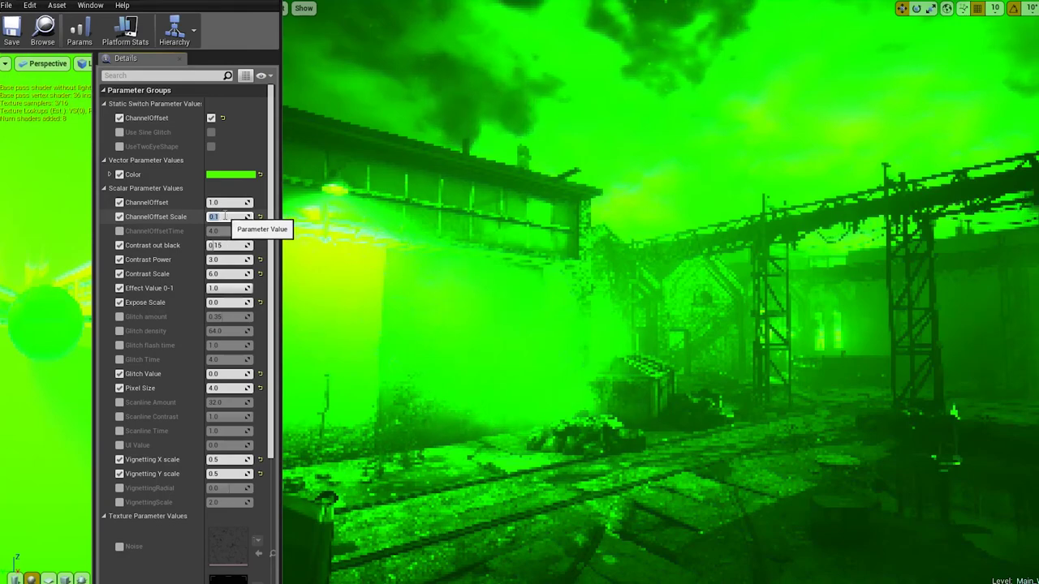
click(260, 217)
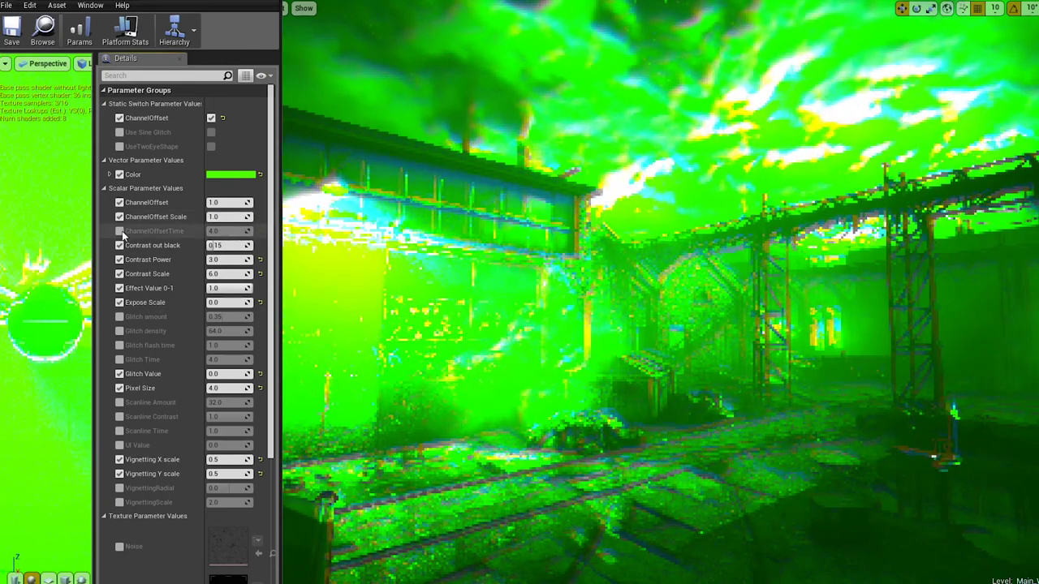
Try ChannelOffsetTime 0.5, then turn off its override, ChannelOffset Scale and the ChannelOffset switch.
click(120, 231)
click(217, 231)
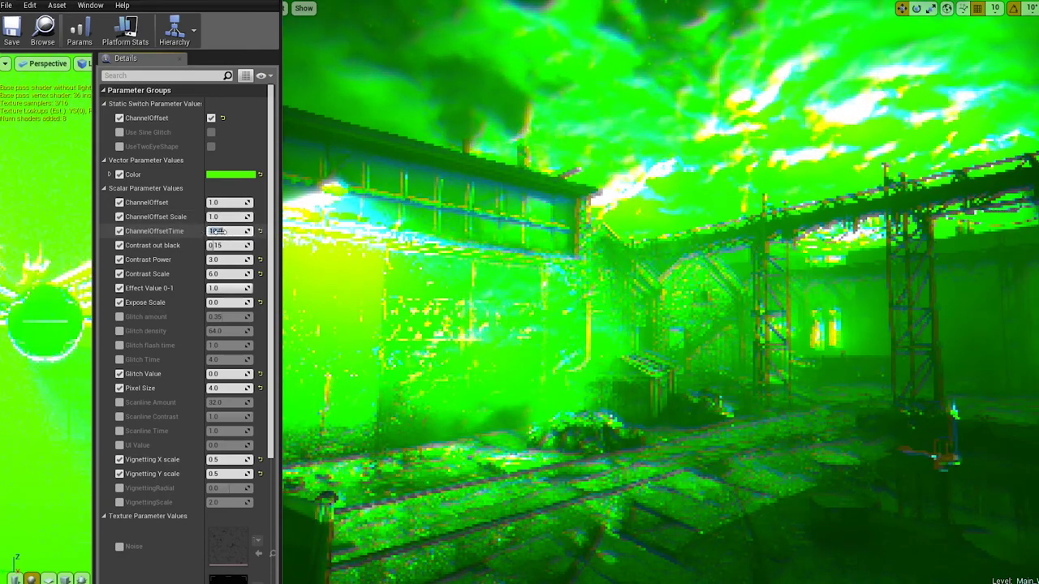
text(0.5)
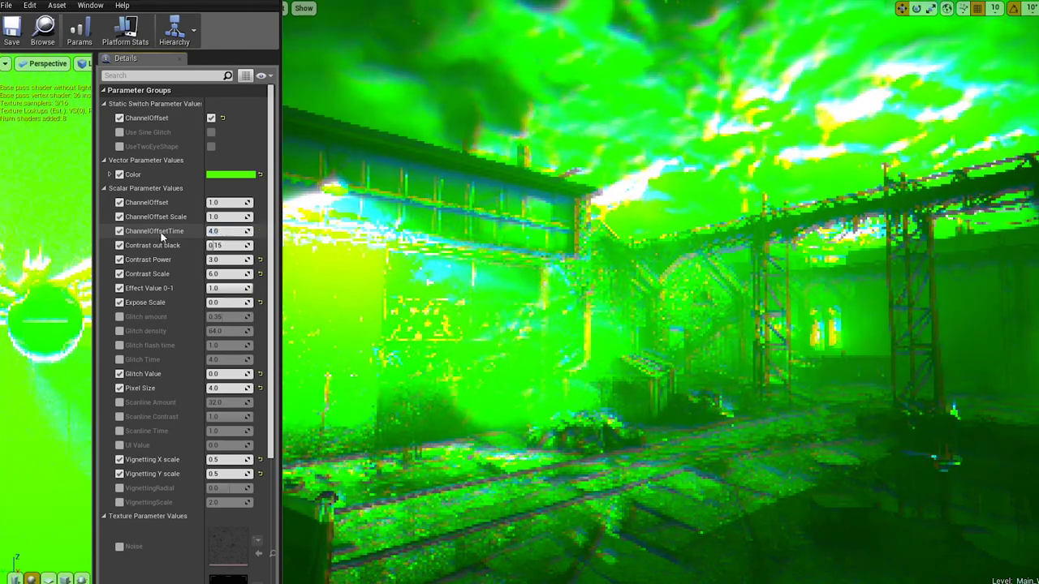
click(119, 231)
click(119, 217)
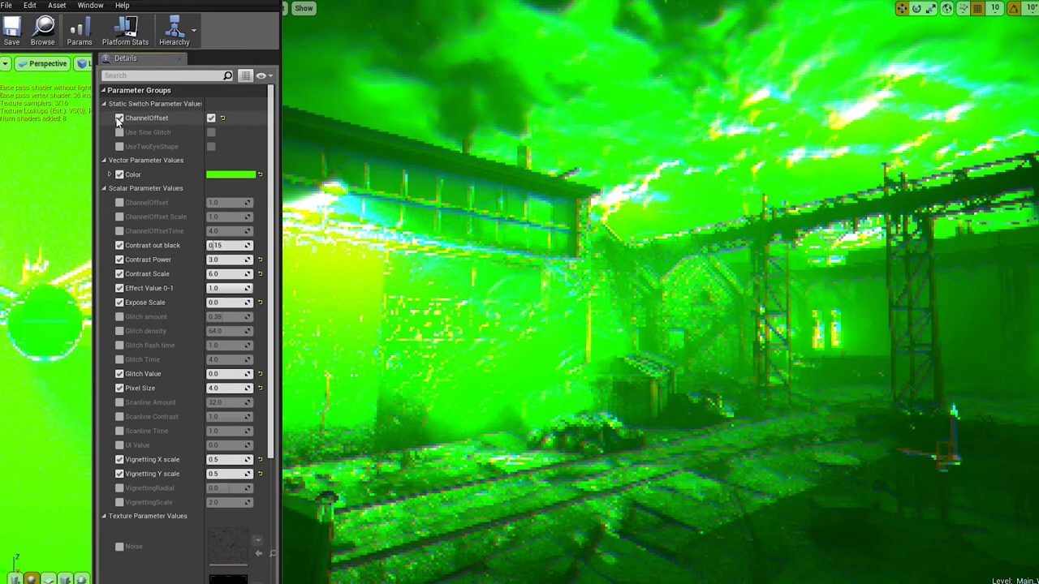
click(119, 118)
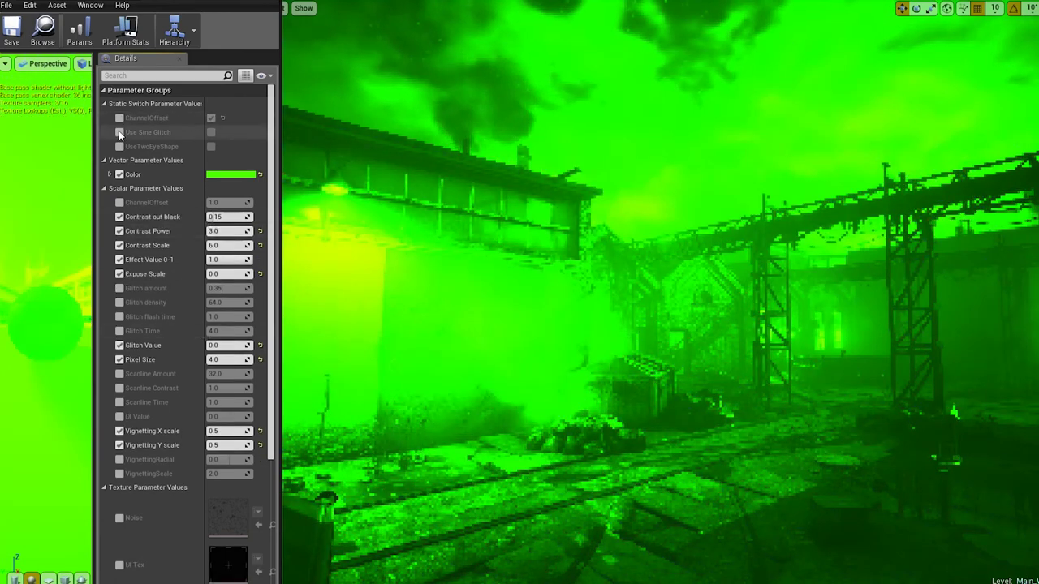
Enable Use Sine Glitch with Glitch Value and flash time 0.5, then switch those overrides off.
click(210, 133)
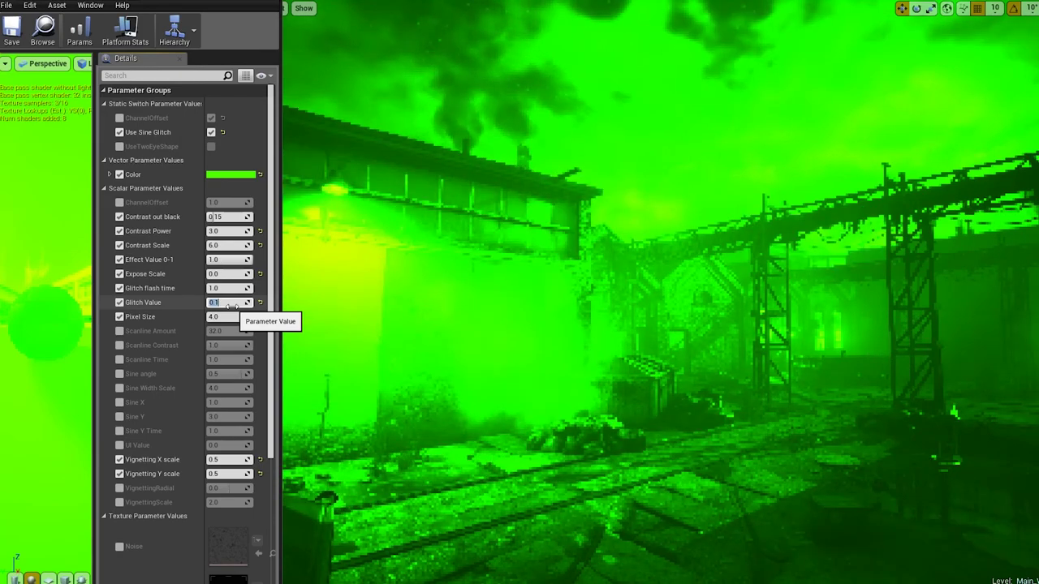
text(0.5)
key(Return)
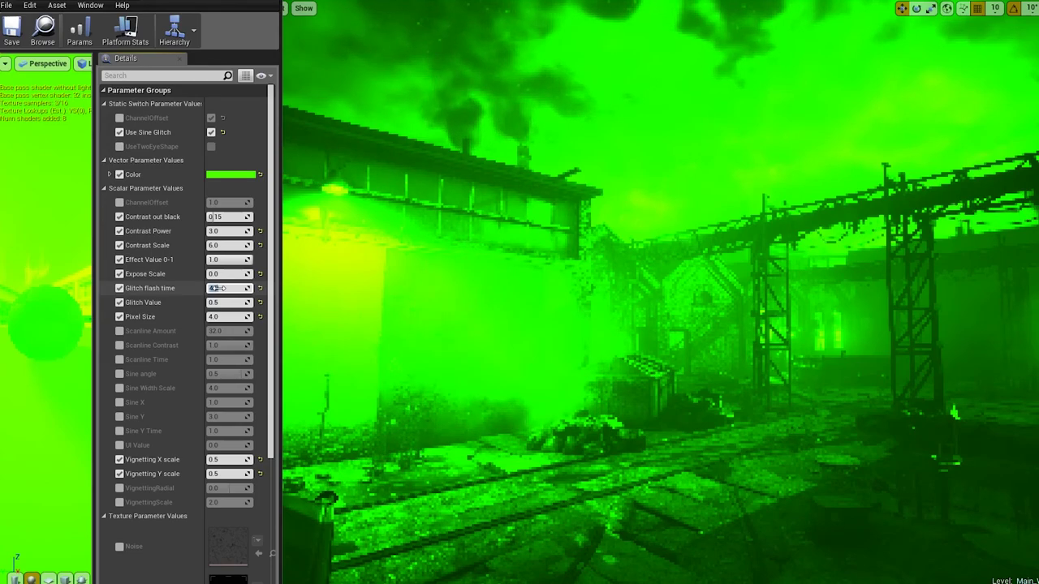
click(218, 288)
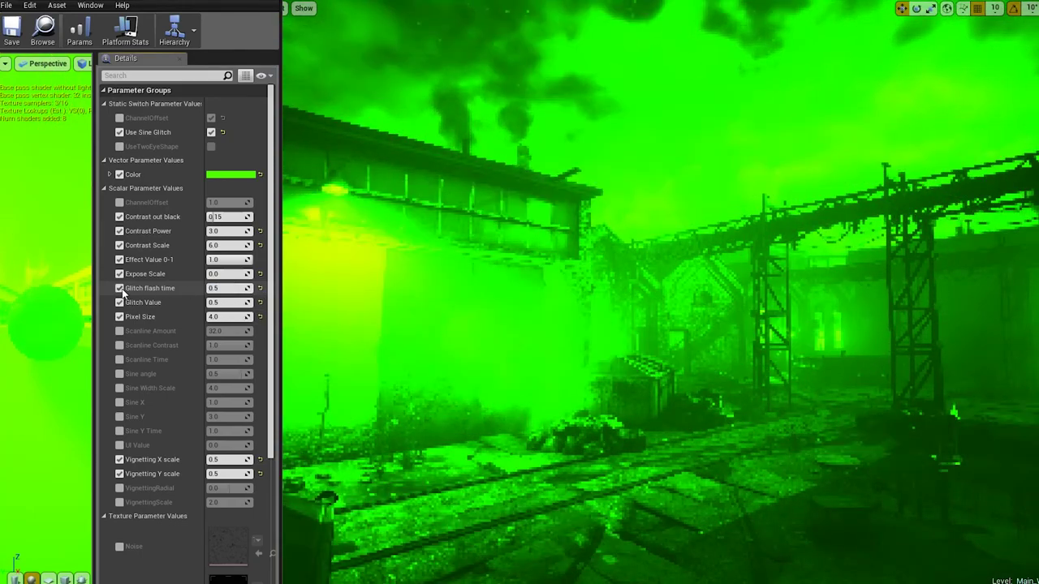
click(119, 288)
click(119, 302)
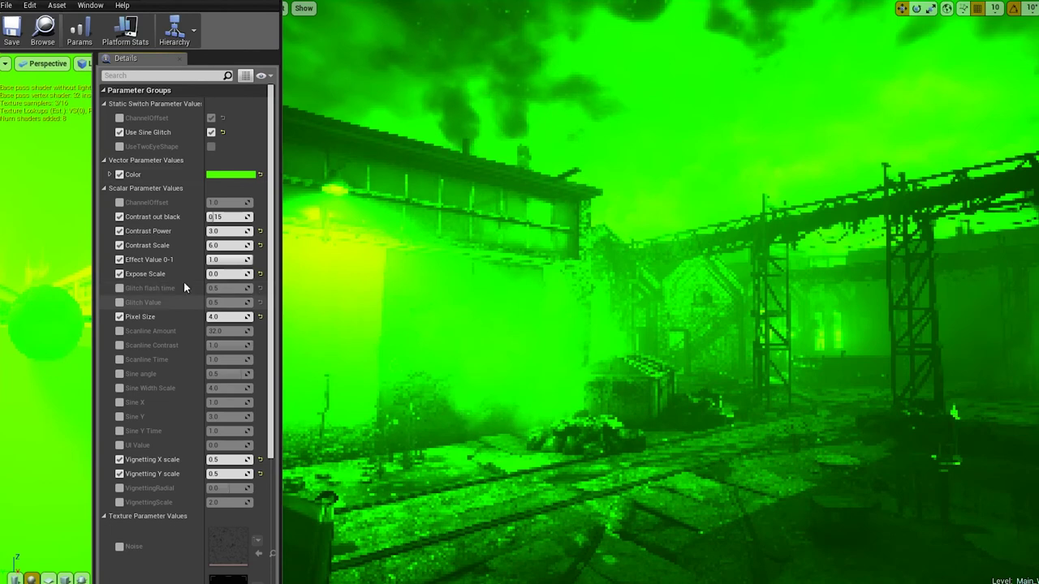
click(120, 133)
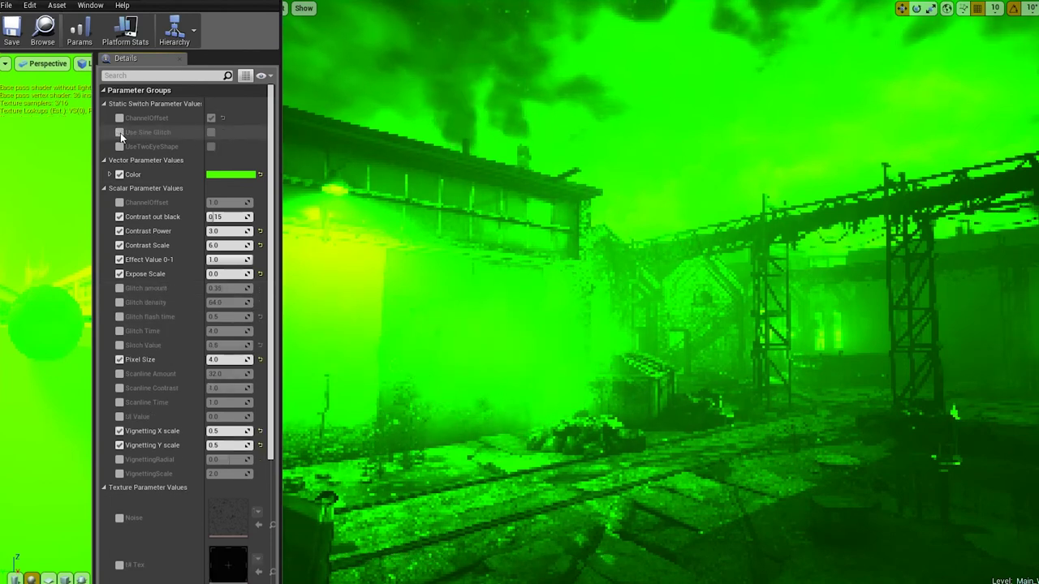
Enable the scanline parameters with Scanline Contrast 0.5 and 128 scanlines.
click(120, 402)
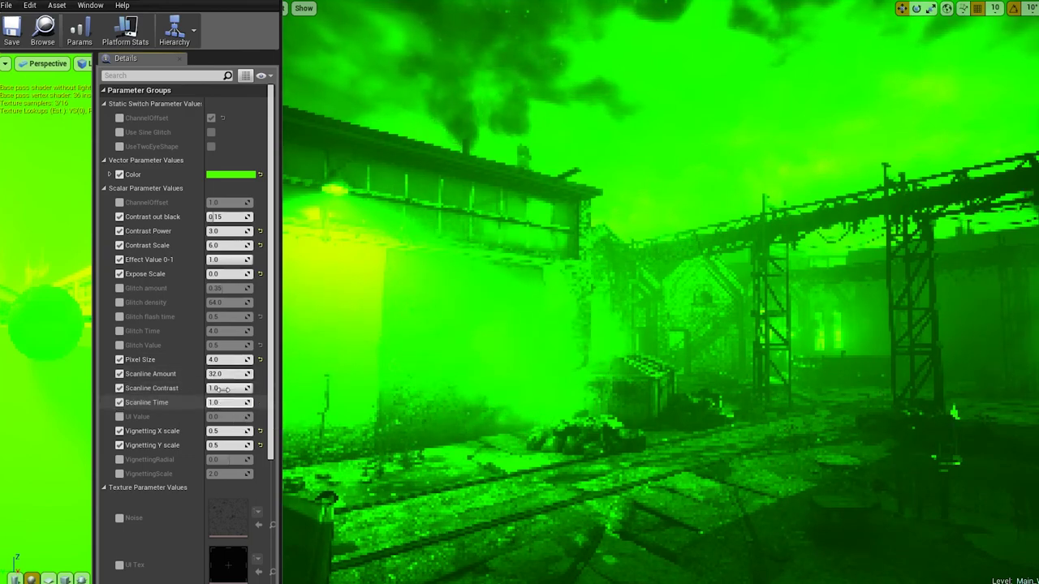
text(0.5)
key(Return)
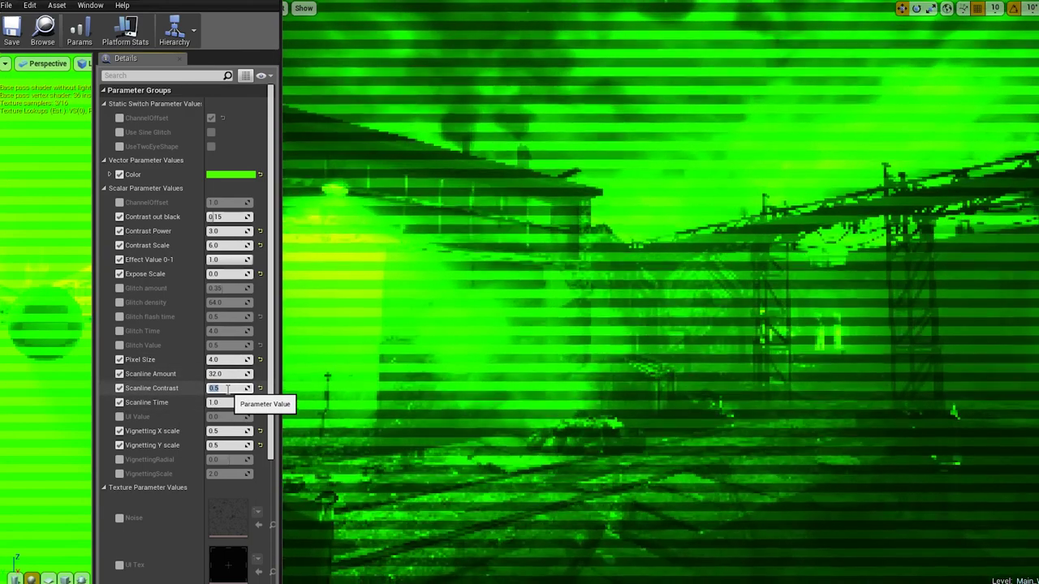
text(8)
key(Return)
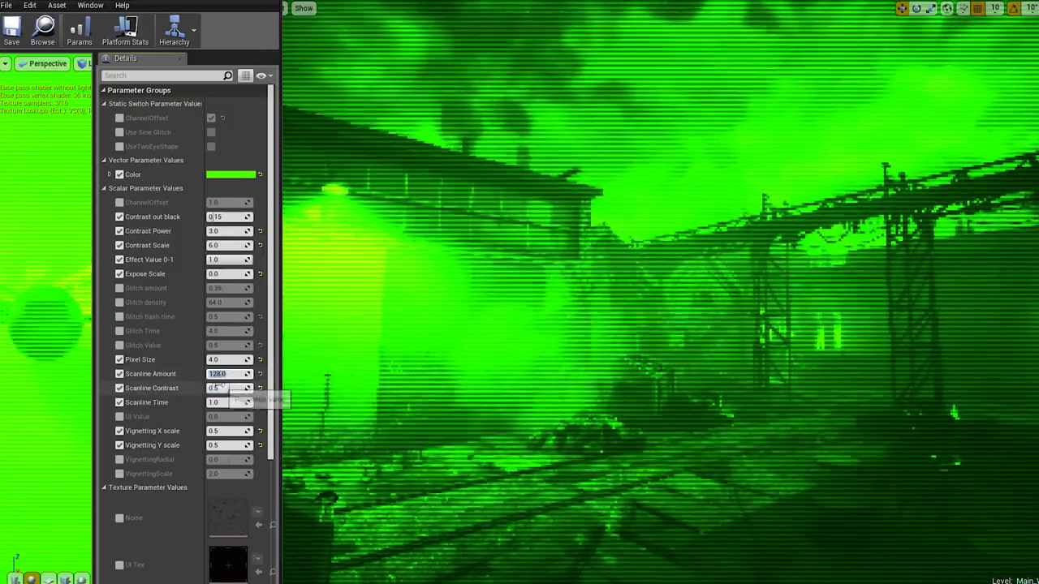
Try Scanline Time values 4 and 0, settling on 1.
click(231, 402)
text(4)
key(Return)
text(0)
key(Return)
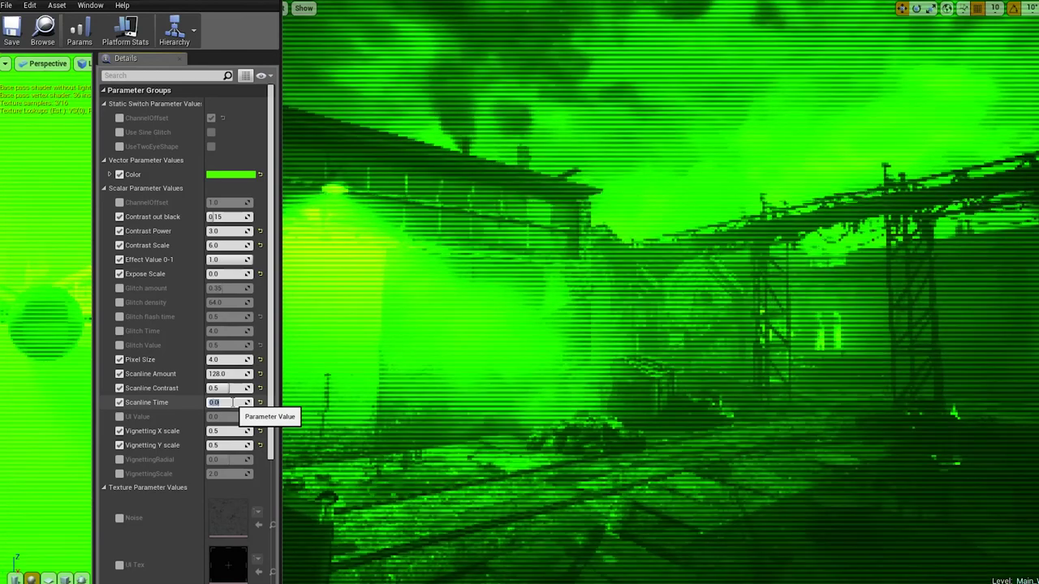
text(1)
key(Return)
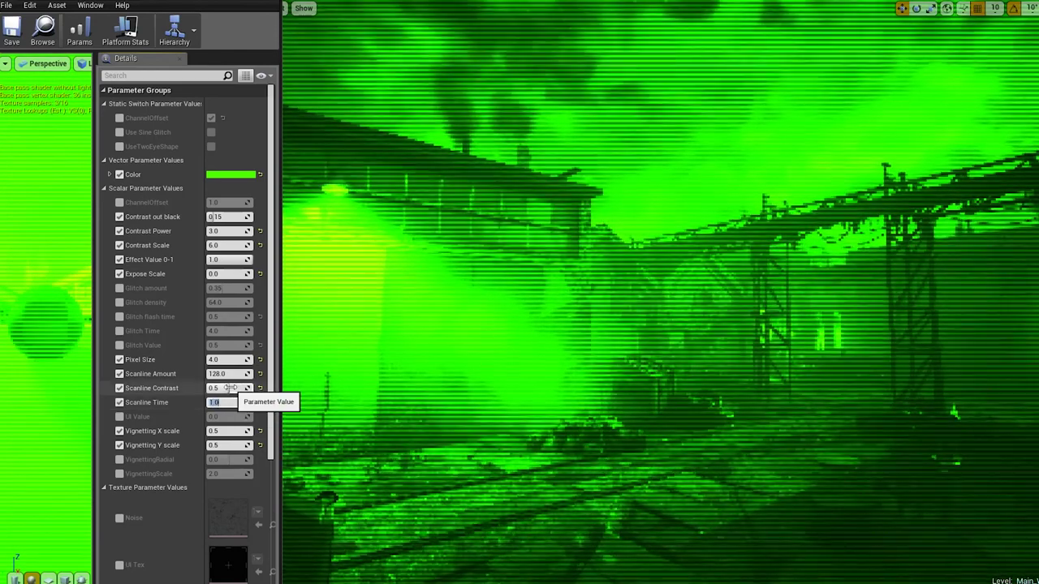
Disable the Scanline Contrast and Scanline Time overrides and raise UI Value to show the crosshair.
click(227, 388)
text(1)
click(120, 403)
click(119, 388)
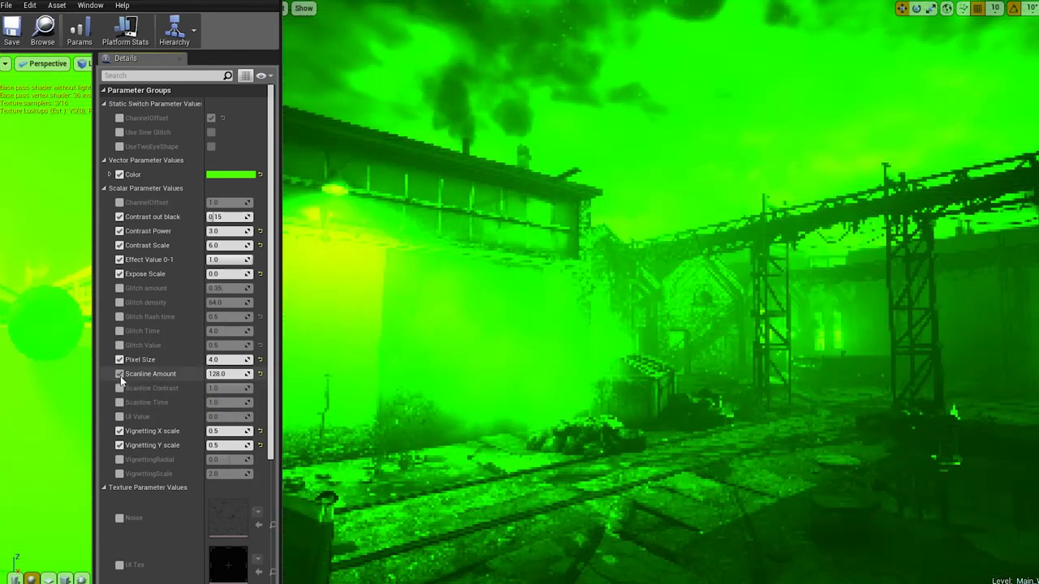
drag(218, 417, 243, 417)
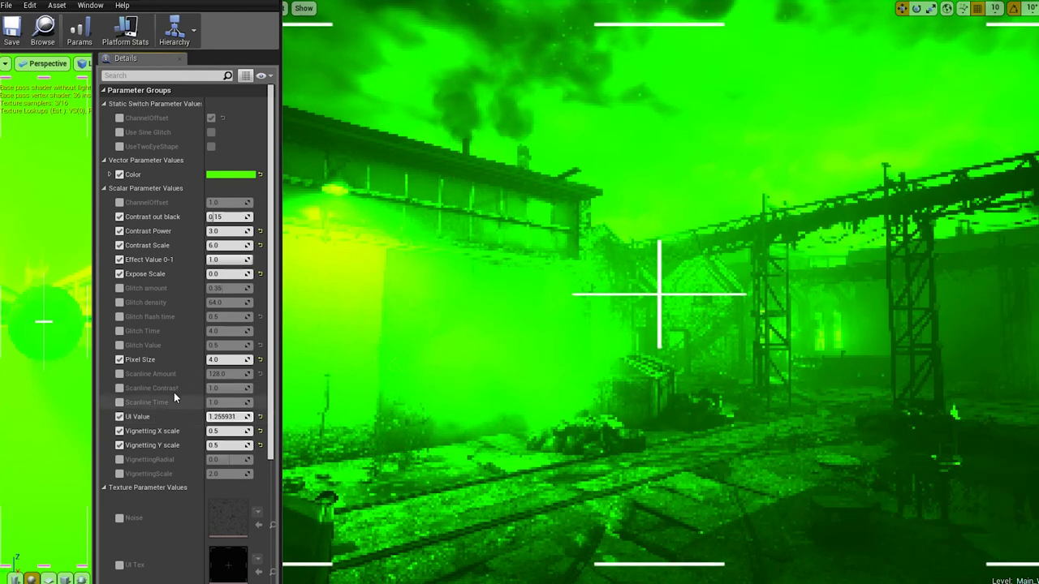
Disable the UI Value override to remove the crosshair overlay.
scroll(183, 397, down, 3)
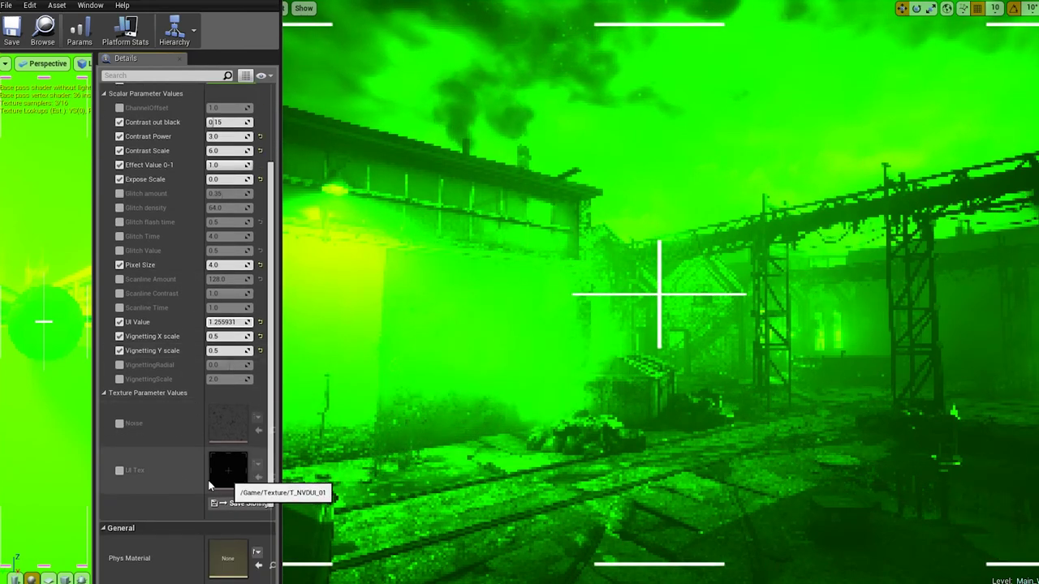
click(120, 323)
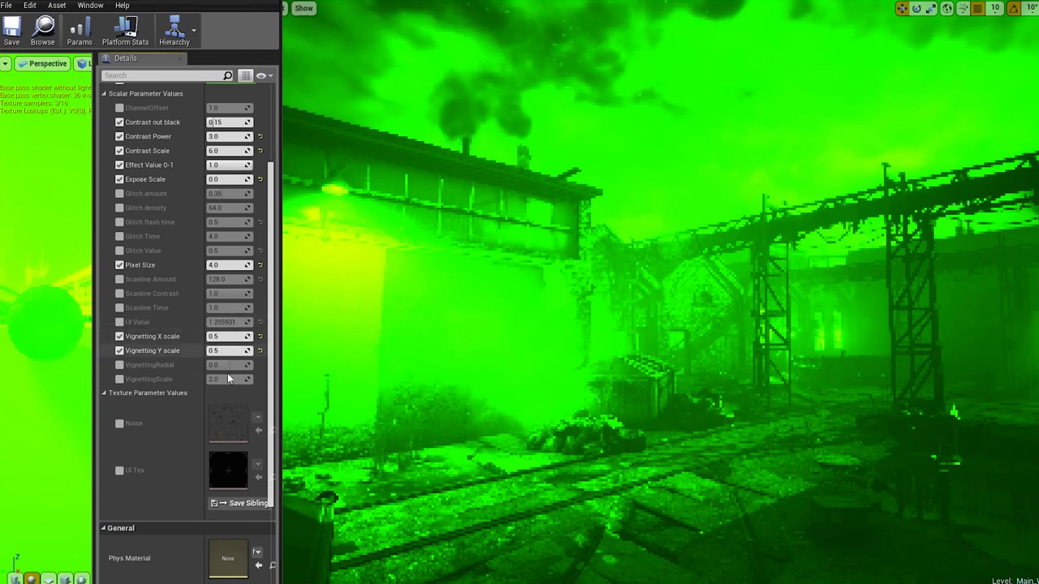
scroll(171, 185, up, 2)
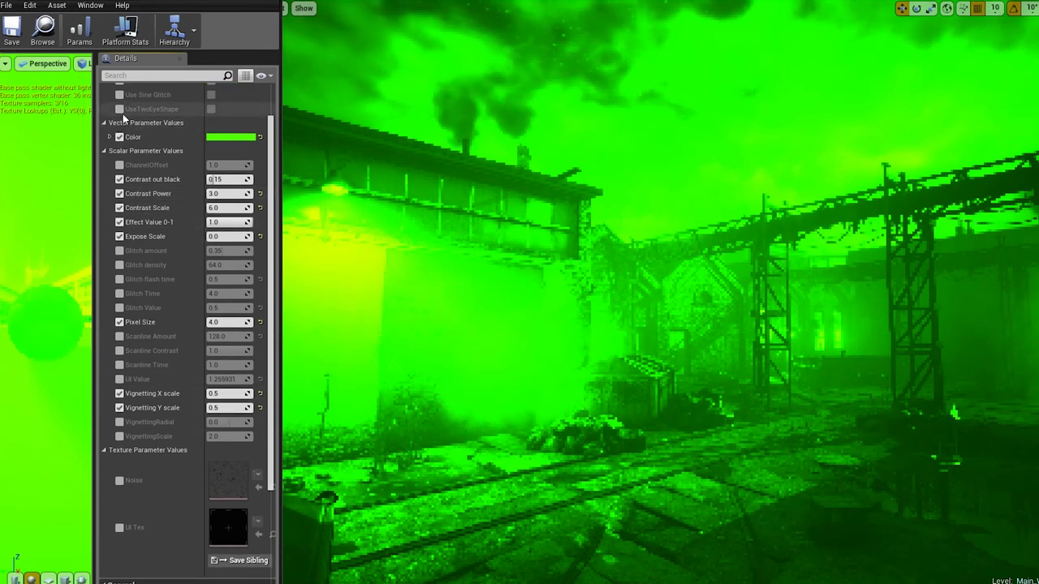
Turn on the two-eye shape, raise VignettingRadial to 0.54, VignettingScale to about 22.4, and widen TwoEyeDistance.
click(211, 109)
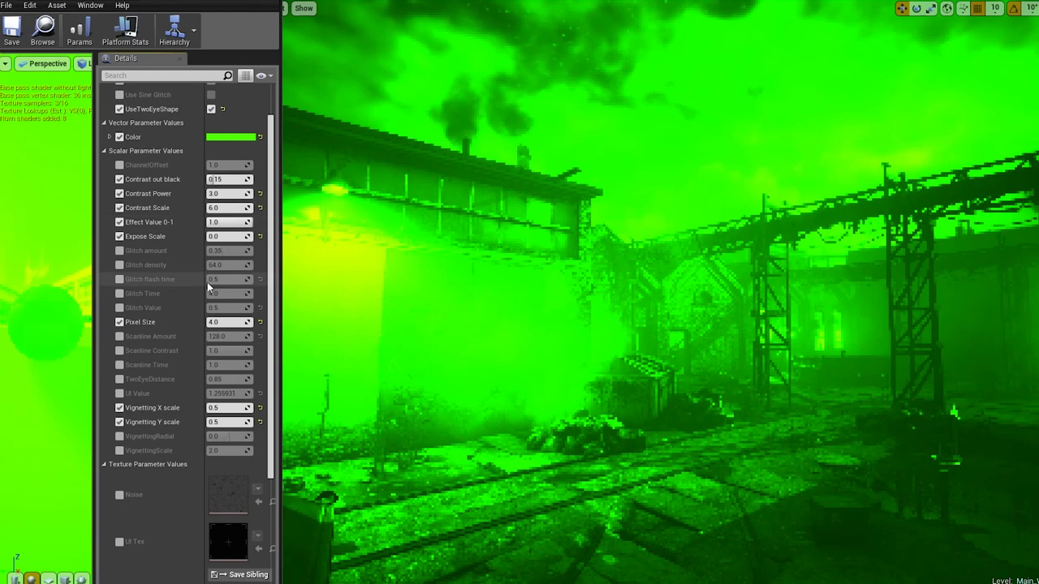
click(120, 437)
drag(230, 437, 220, 451)
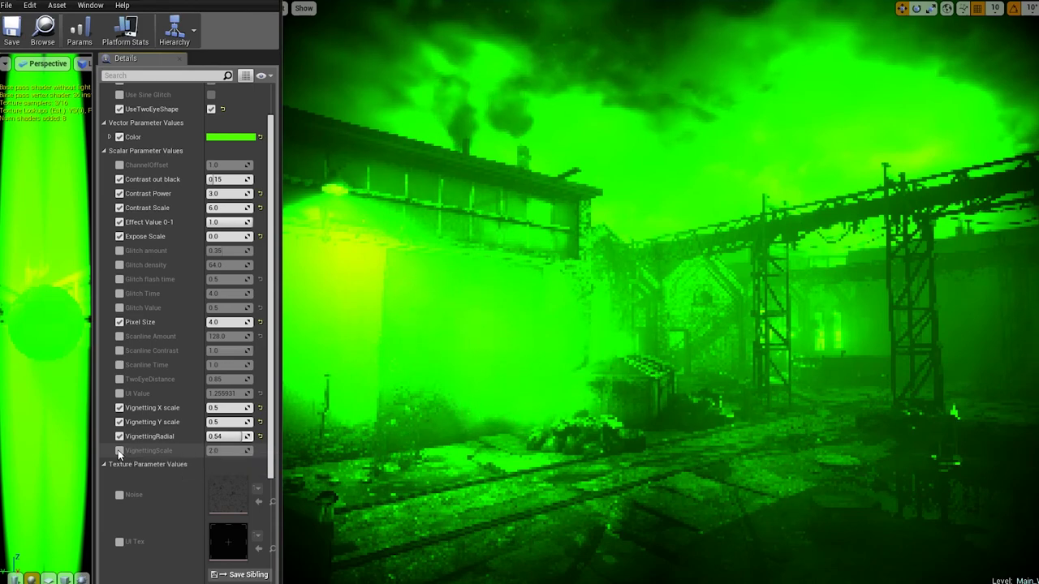
drag(228, 452, 220, 454)
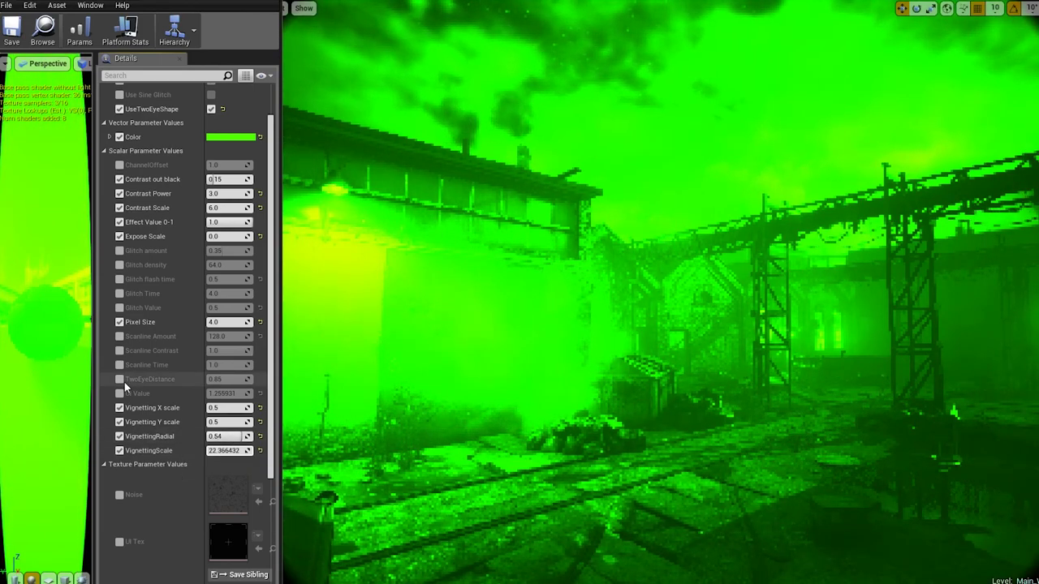
drag(227, 379, 244, 379)
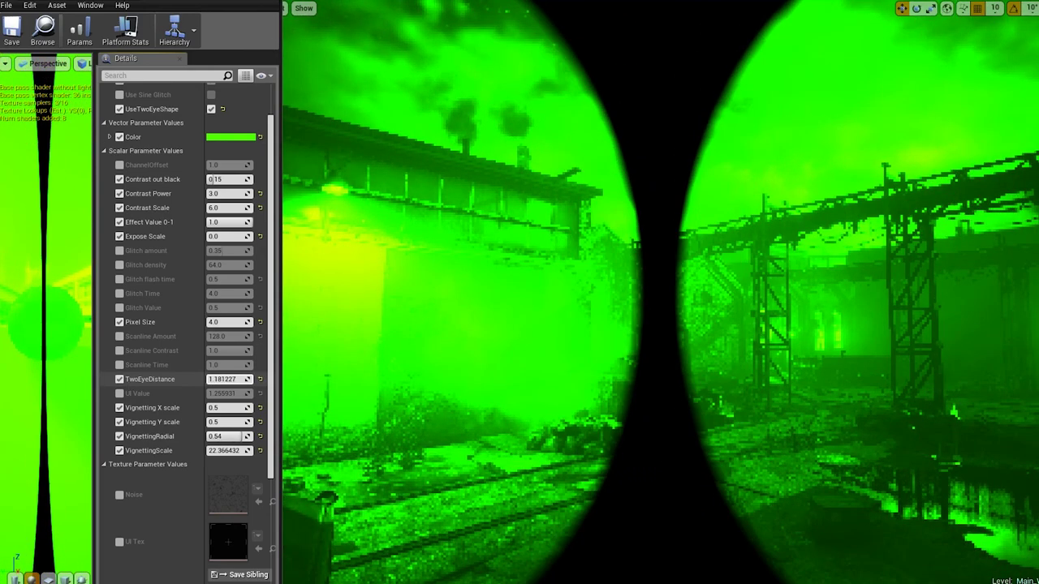
drag(244, 379, 248, 379)
Reset radius, scale and two-eye distance, set VignettingRadial to 0.34, and turn the two-eye shape off.
drag(229, 437, 240, 437)
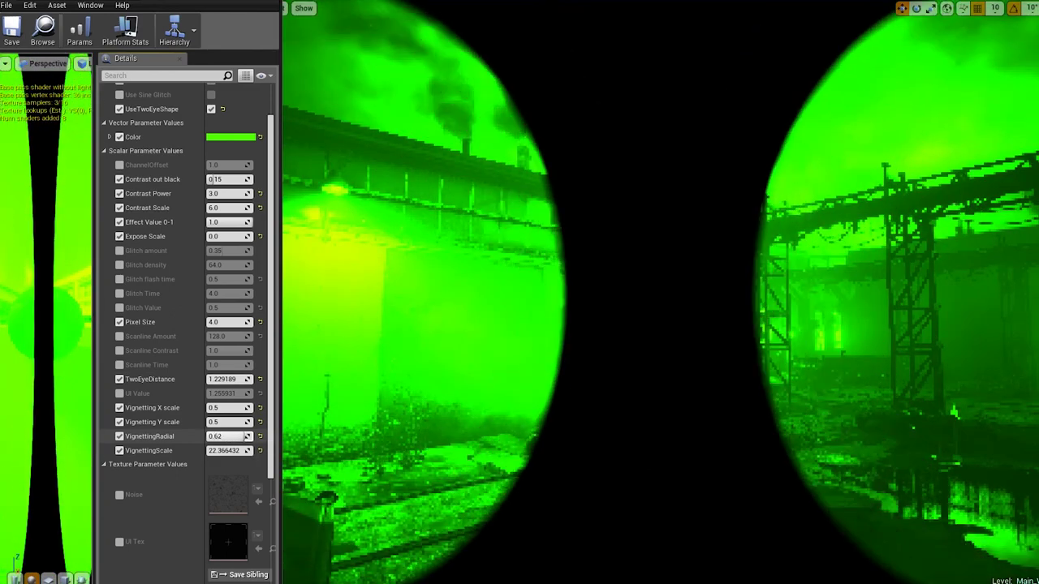
click(260, 436)
click(260, 450)
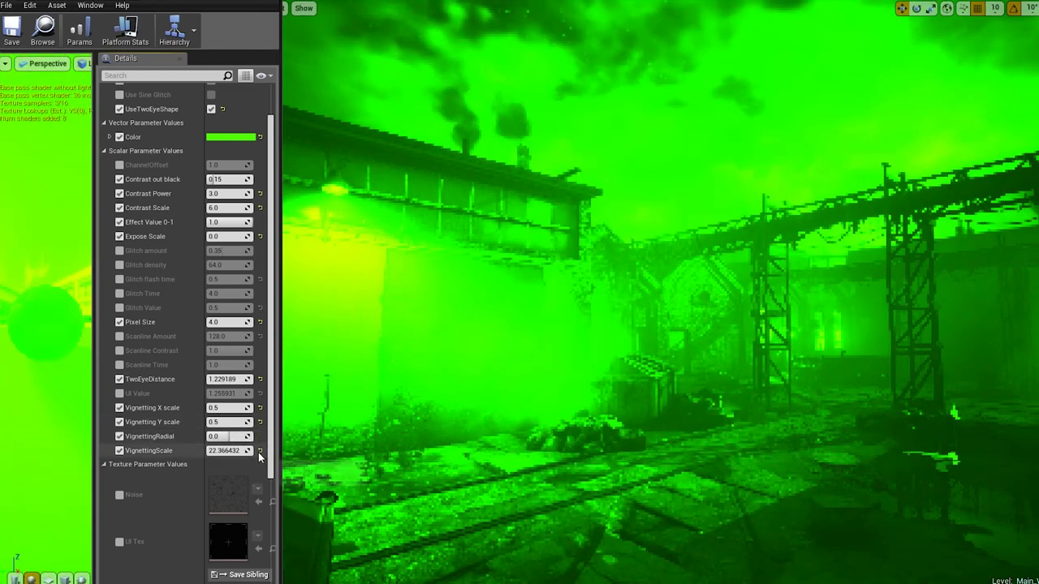
click(259, 382)
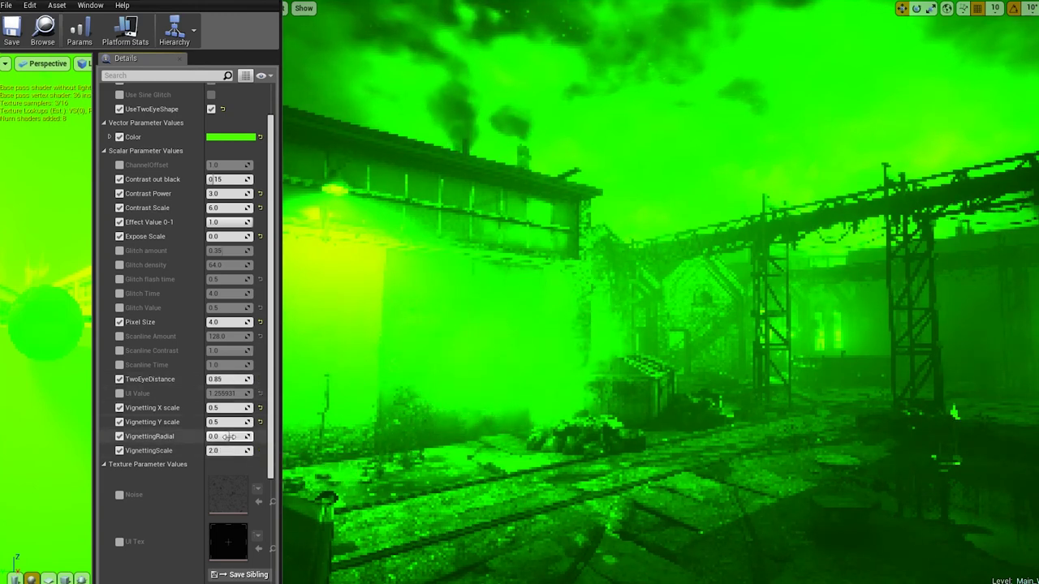
drag(230, 437, 260, 436)
click(210, 109)
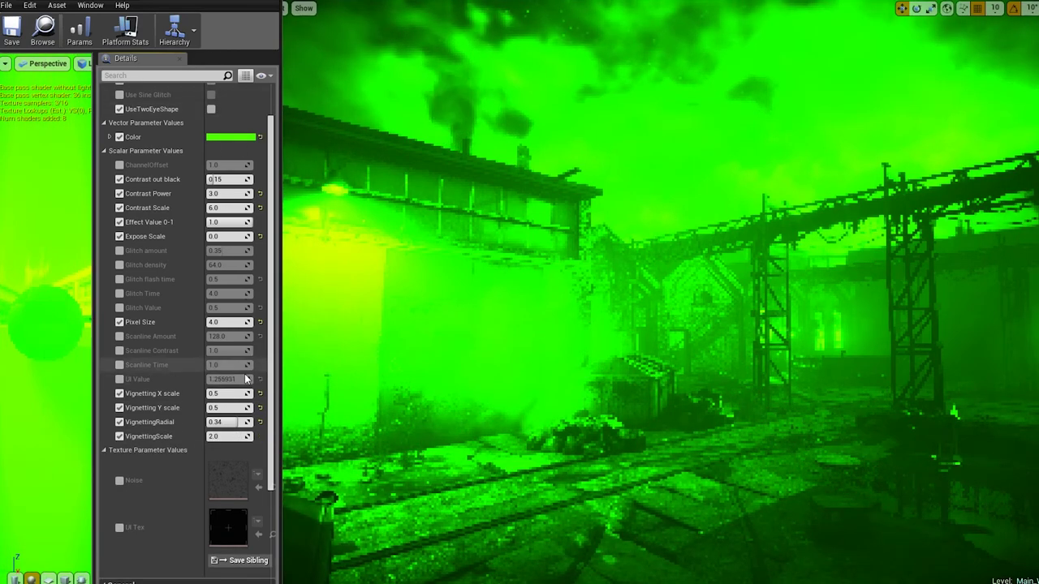
Stretch the vignette into a wider oval, then reset Vignetting Y and X scale to 1.0.
mouse_move(230, 393)
mouse_down()
mouse_move(268, 394)
mouse_move(243, 393)
mouse_move(268, 407)
mouse_move(222, 408)
mouse_up()
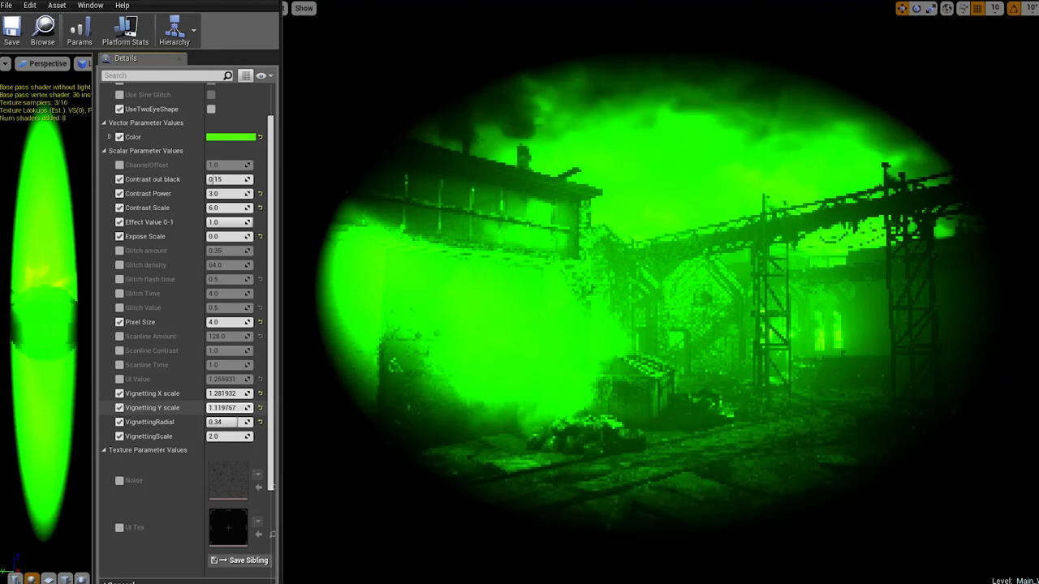
click(260, 408)
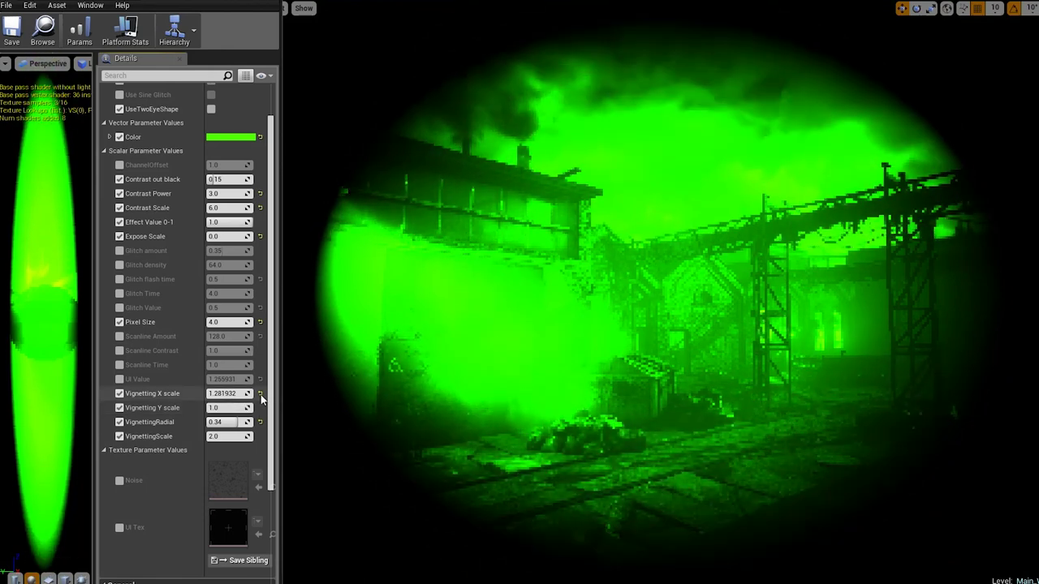
click(259, 394)
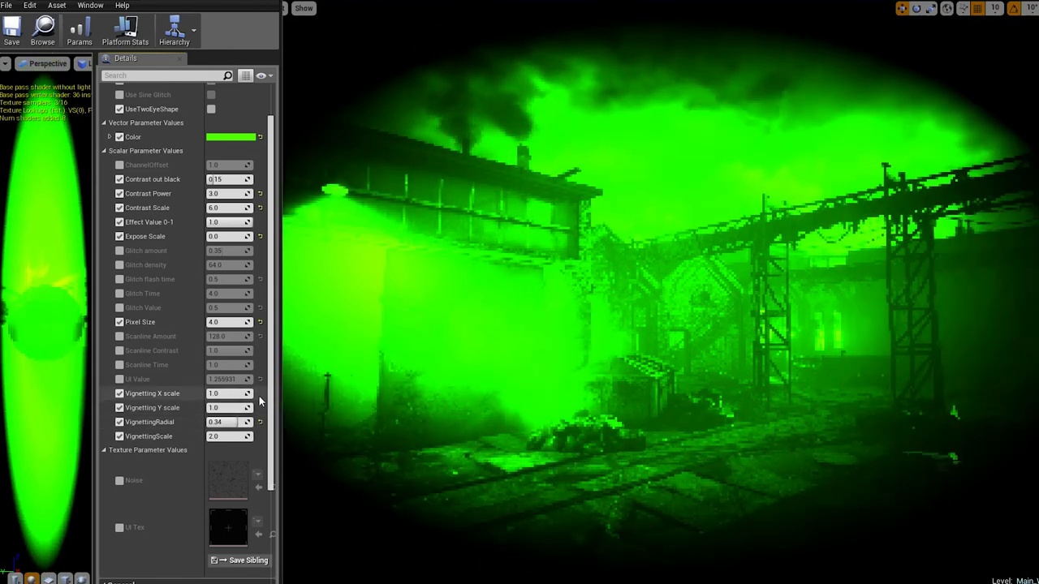
scroll(245, 306, up, 1)
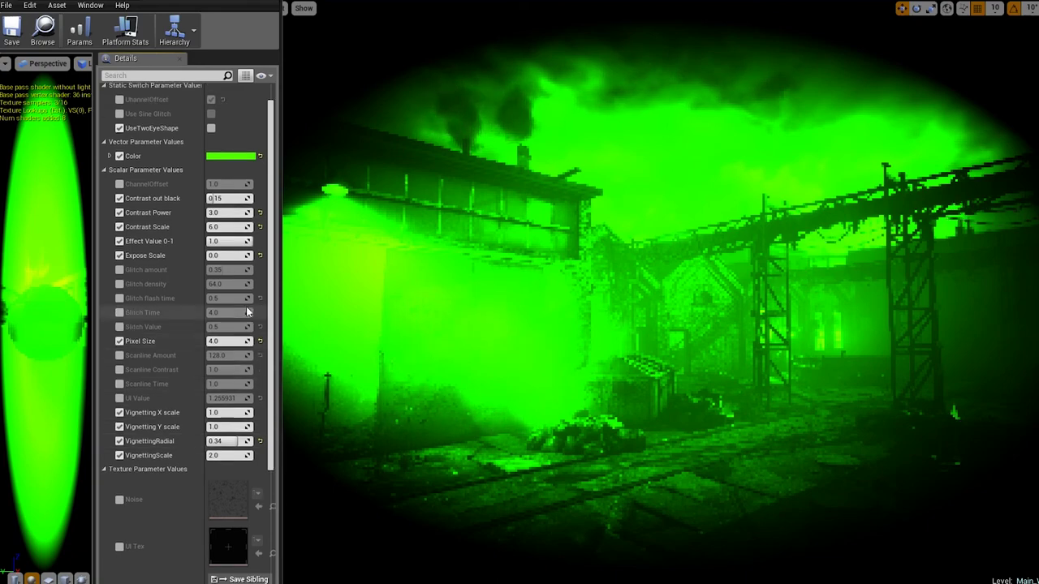
scroll(239, 251, up, 1)
Change the Color parameter swatch from green to a warm peach tone in the Color Picker.
click(227, 176)
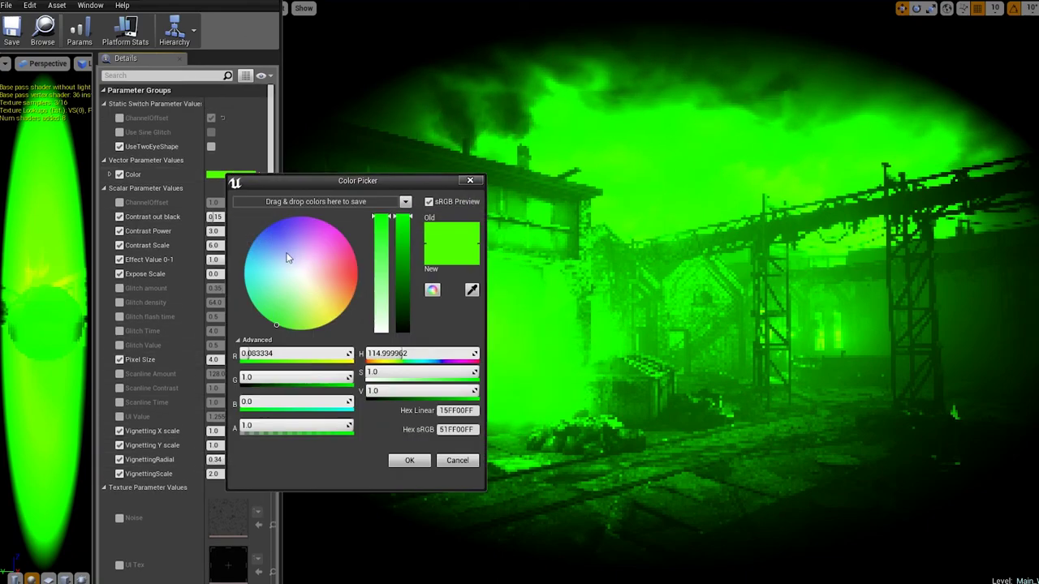
mouse_move(307, 302)
mouse_down()
mouse_move(277, 258)
mouse_move(293, 307)
mouse_move(330, 287)
mouse_up()
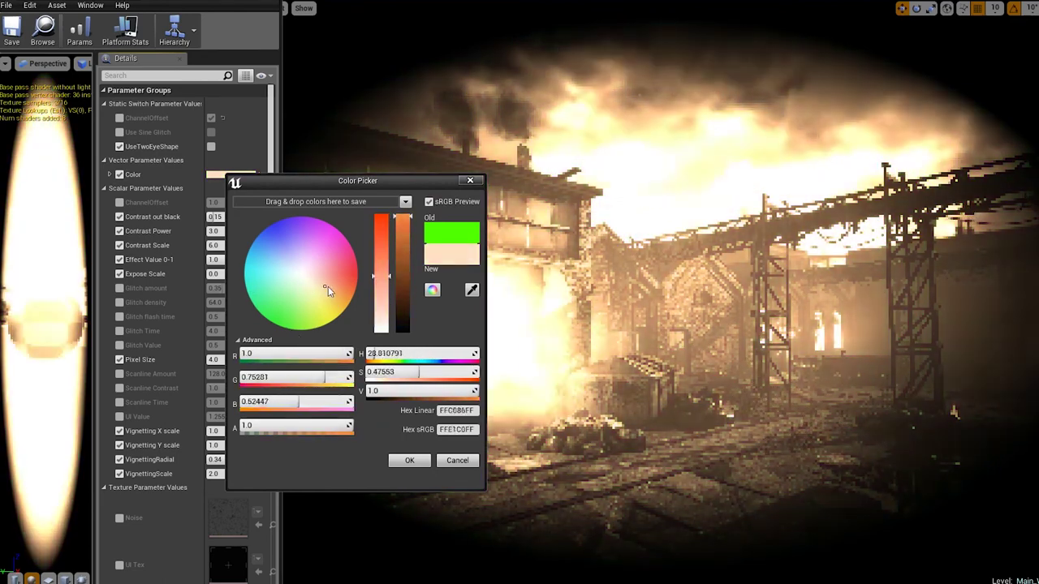
click(468, 180)
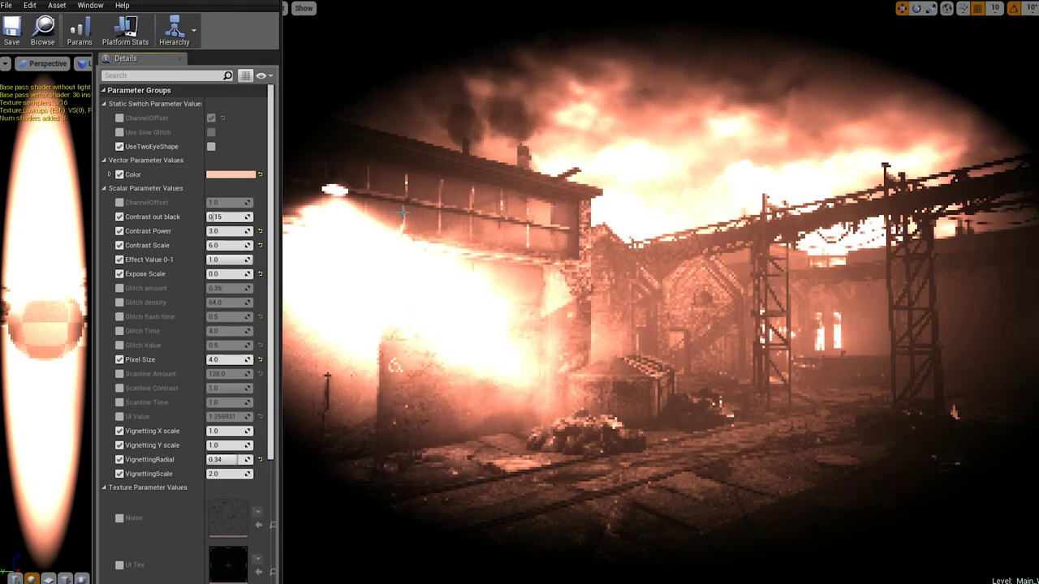